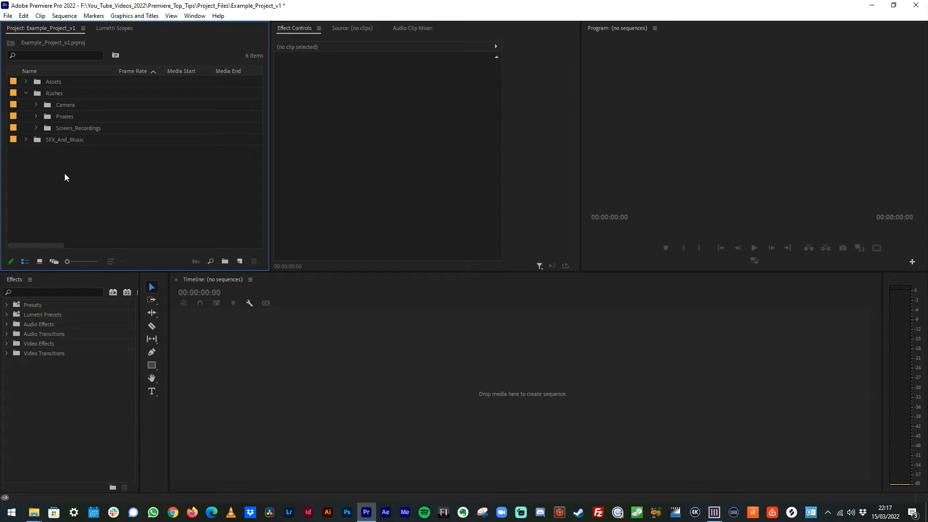
Expand the Camera bin inside the Rushes bin to view its clips.
click(37, 105)
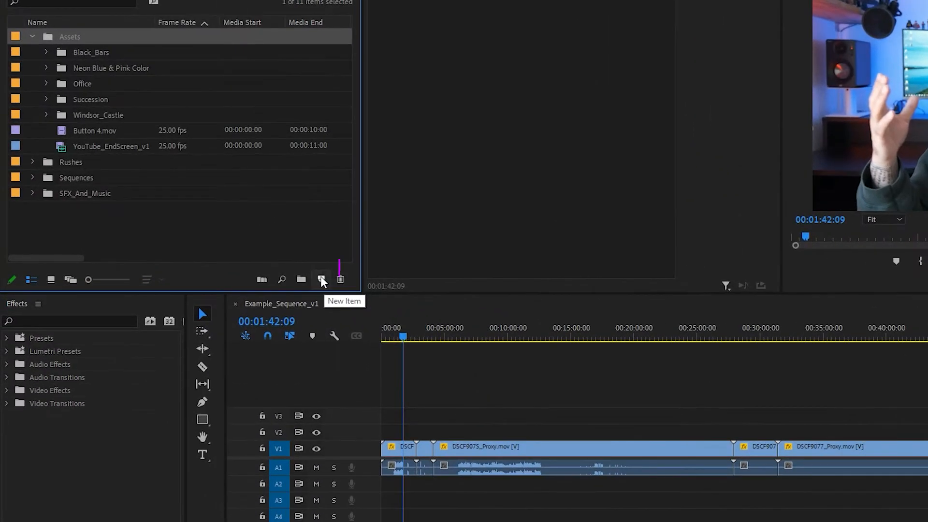
Create a 1920 x 1080, 25 fps adjustment layer in the Assets bin and lay it on V2 across all the clips.
click(322, 279)
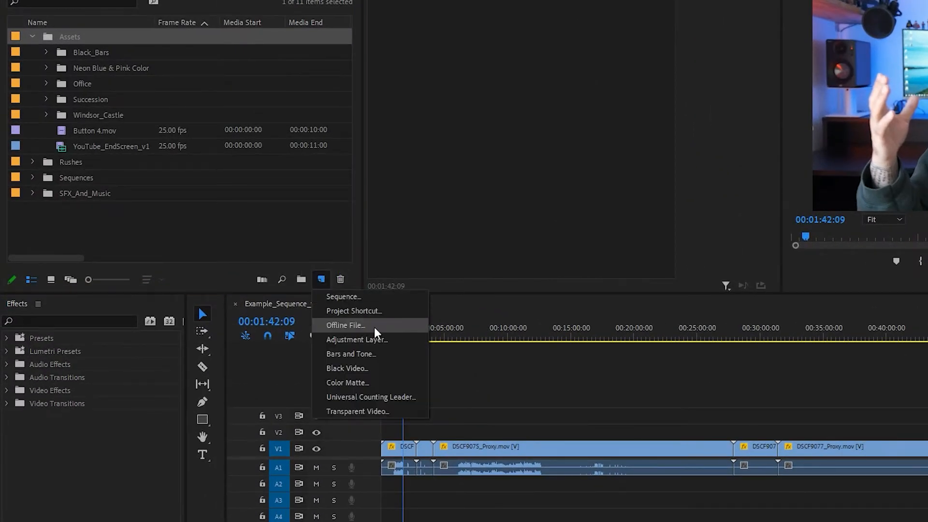
click(377, 340)
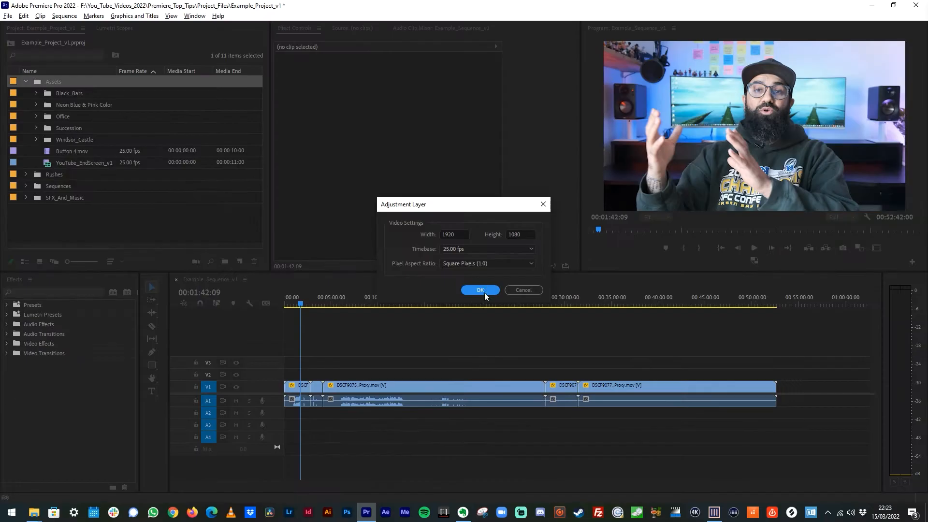
click(480, 290)
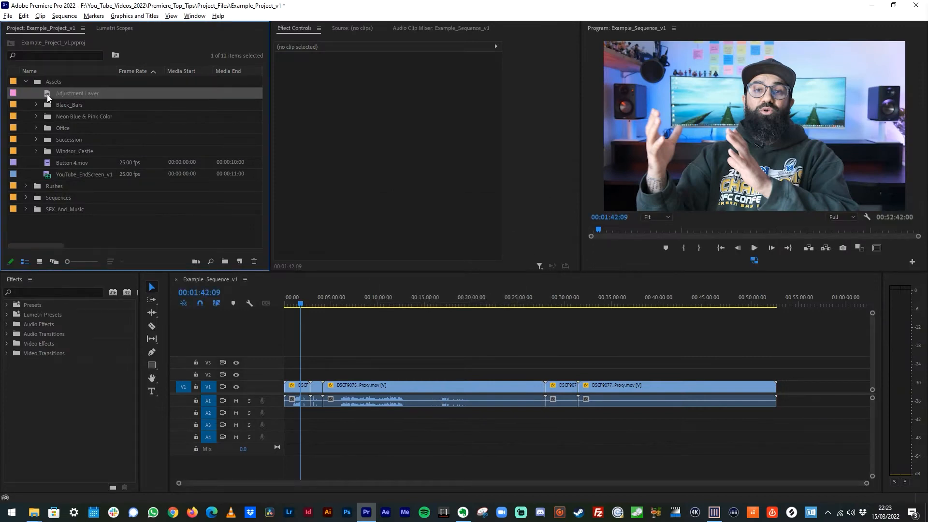
drag(48, 95, 787, 376)
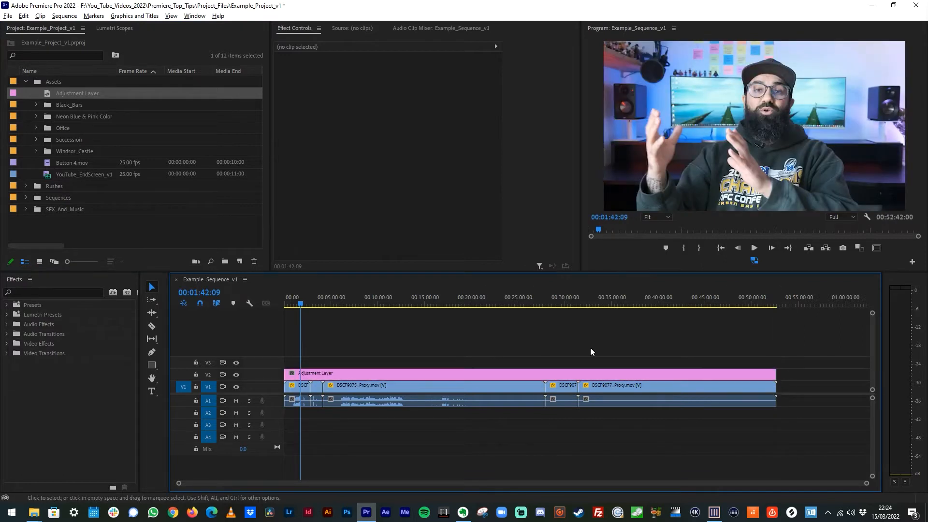
Apply Lumetri Color to the adjustment layer and raise its contrast to about 122 and saturation to about 229.
click(333, 373)
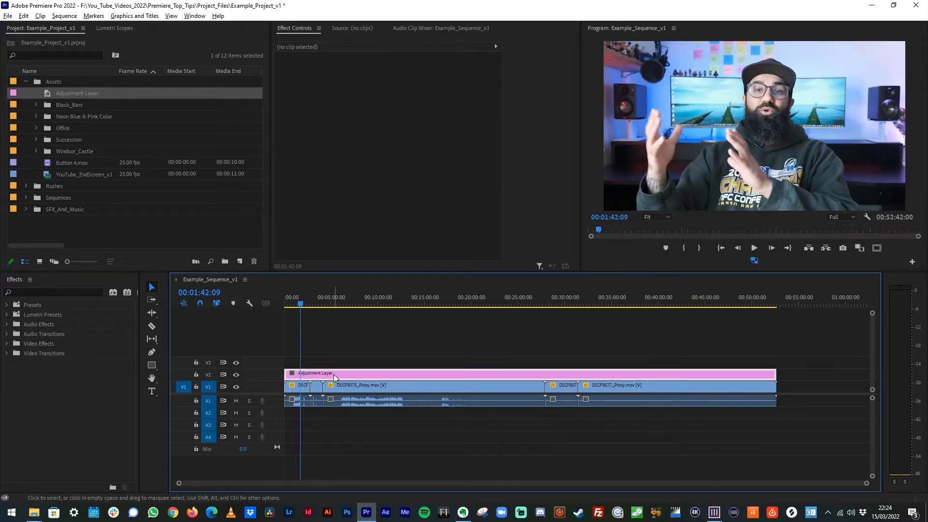
drag(51, 421, 380, 374)
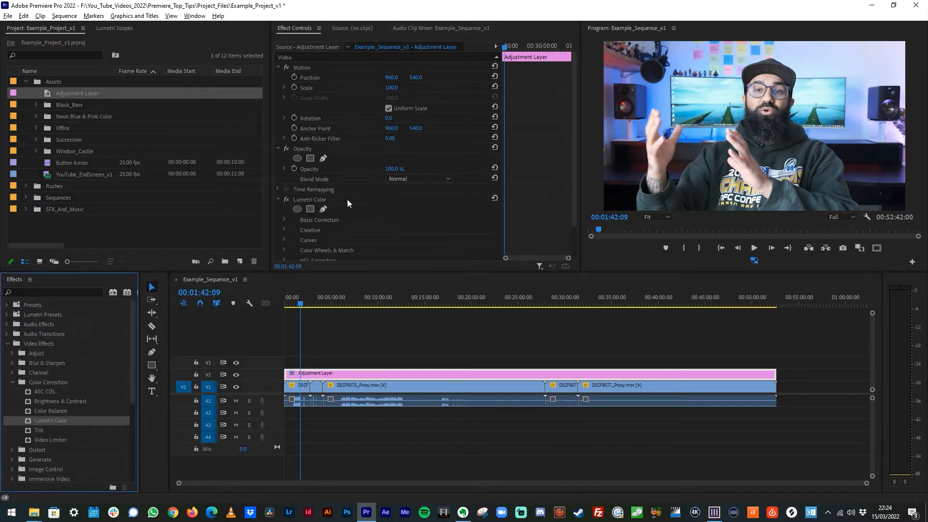
scroll(364, 205, down, 2)
click(284, 191)
scroll(364, 207, down, 5)
drag(388, 186, 402, 185)
scroll(358, 197, down, 2)
drag(393, 227, 403, 228)
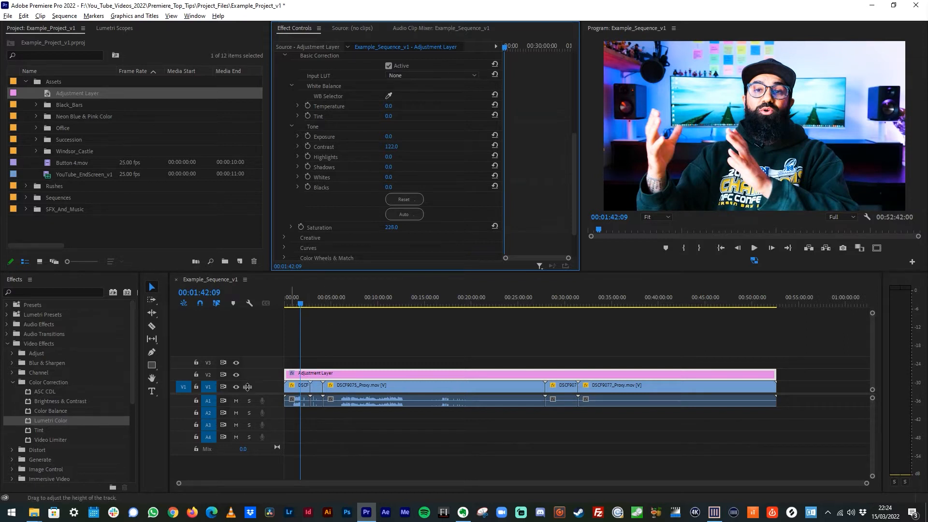
Move the playhead to 00:37:22:08 and switch V2's visibility off and on to compare the graded and ungraded footage.
click(301, 385)
click(633, 304)
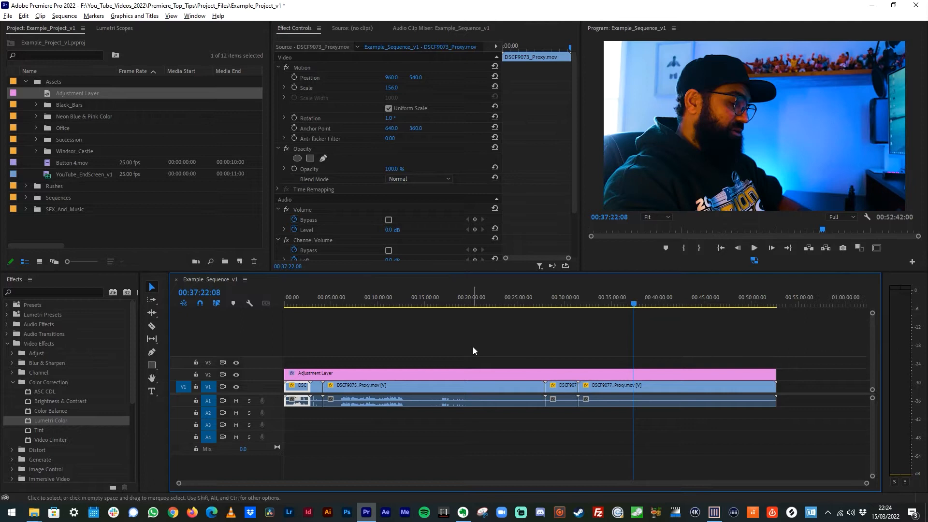
click(236, 375)
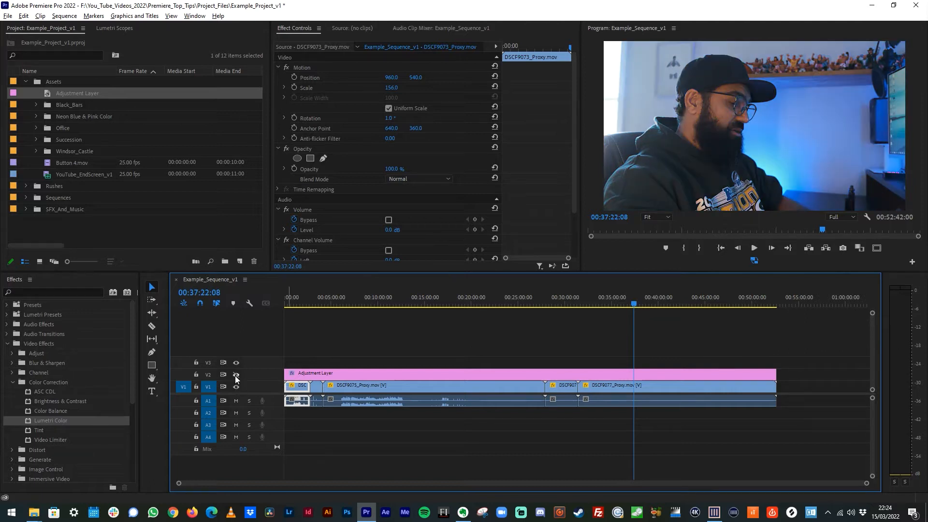
click(235, 376)
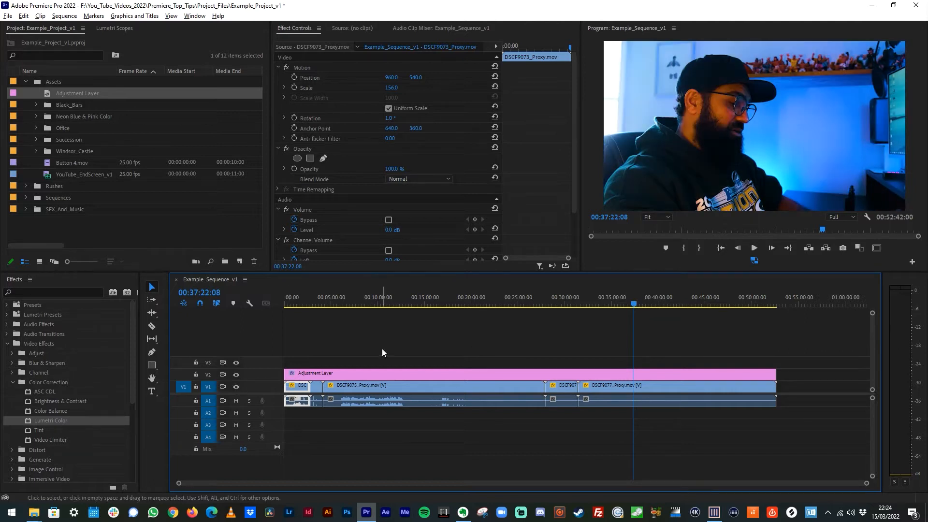
Remove the Lumetri Color effect from the adjustment layer.
click(411, 373)
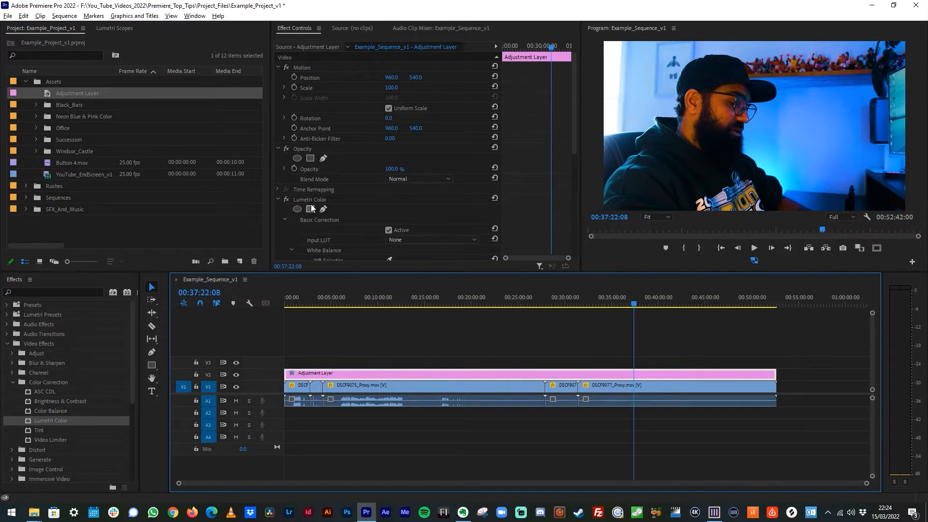
click(310, 202)
key(Delete)
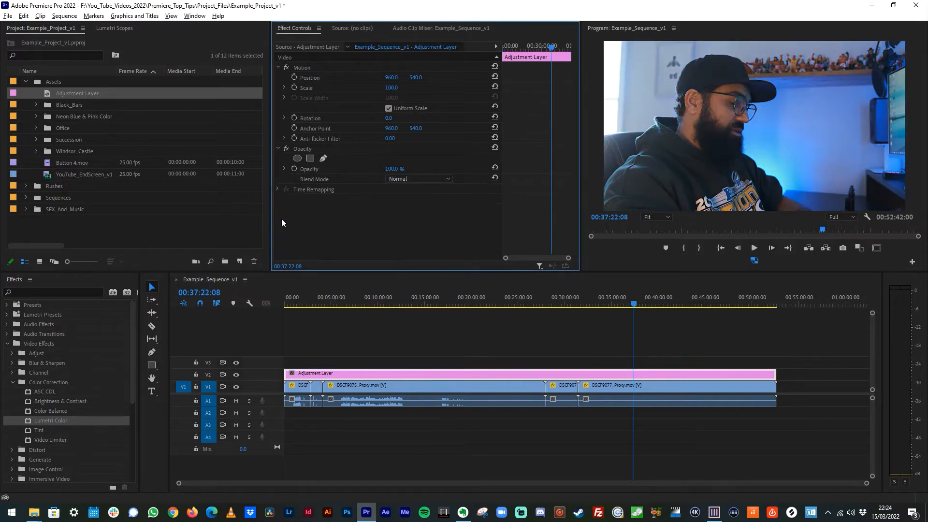
Apply the Camera Blur effect to the adjustment layer and check the blur at several points along the sequence.
click(12, 363)
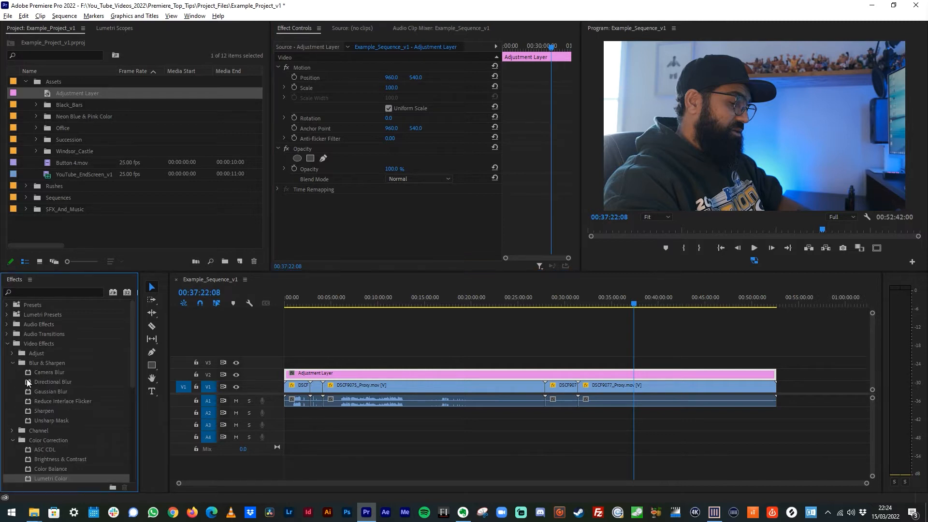
drag(28, 373, 395, 375)
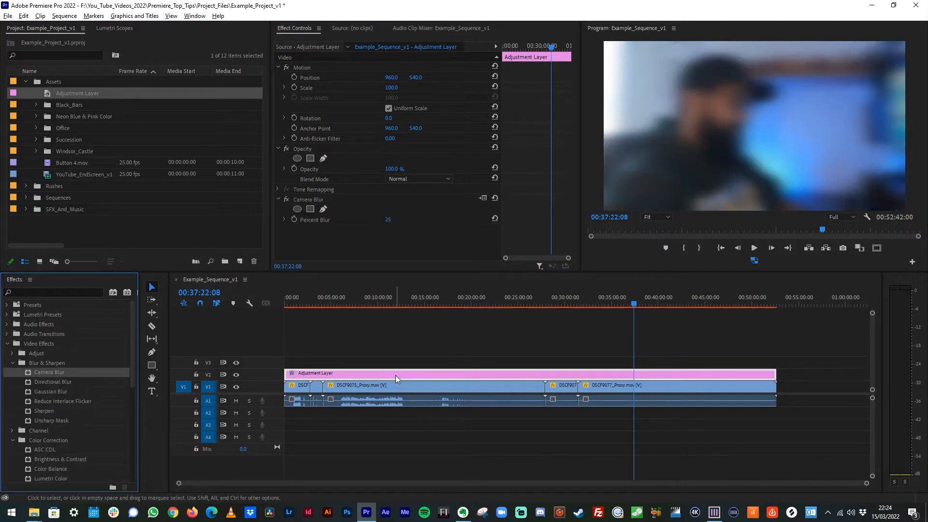
click(561, 295)
click(475, 297)
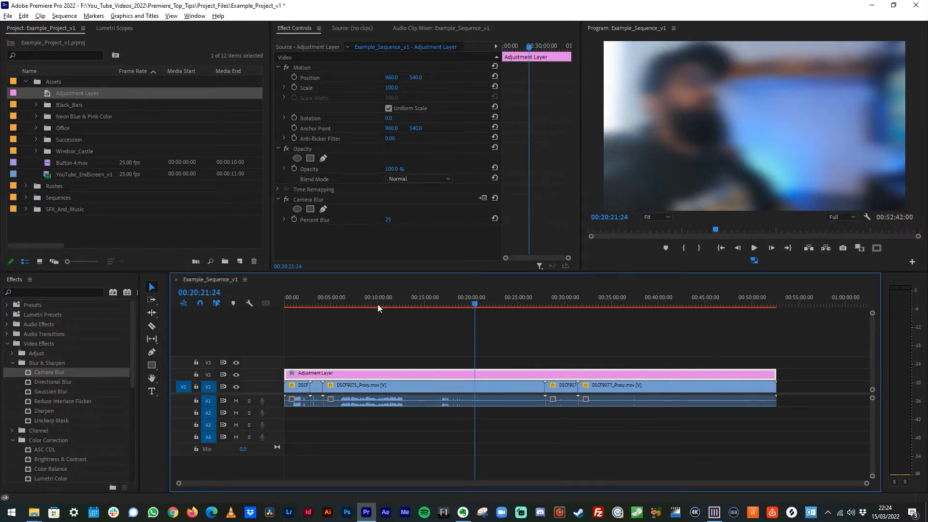
click(300, 297)
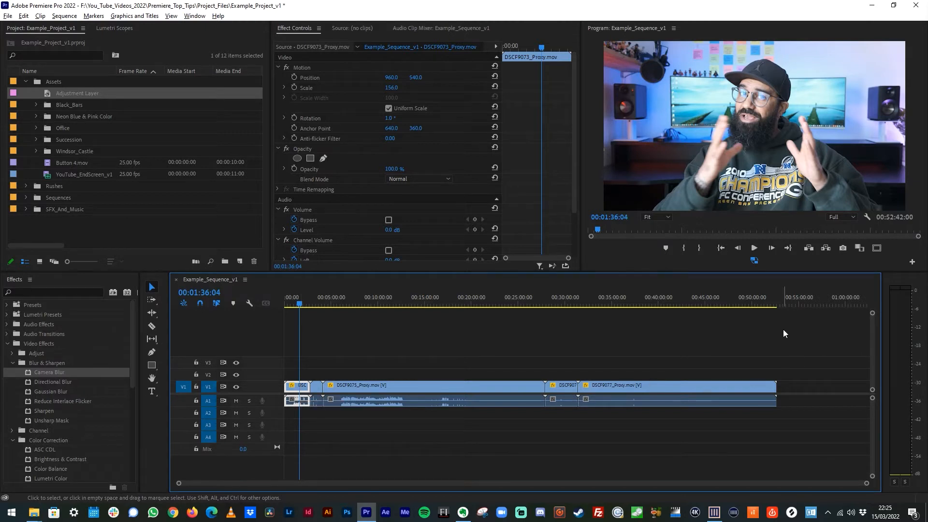
Try to move the first clip on V1 past the end of the sequence.
click(784, 296)
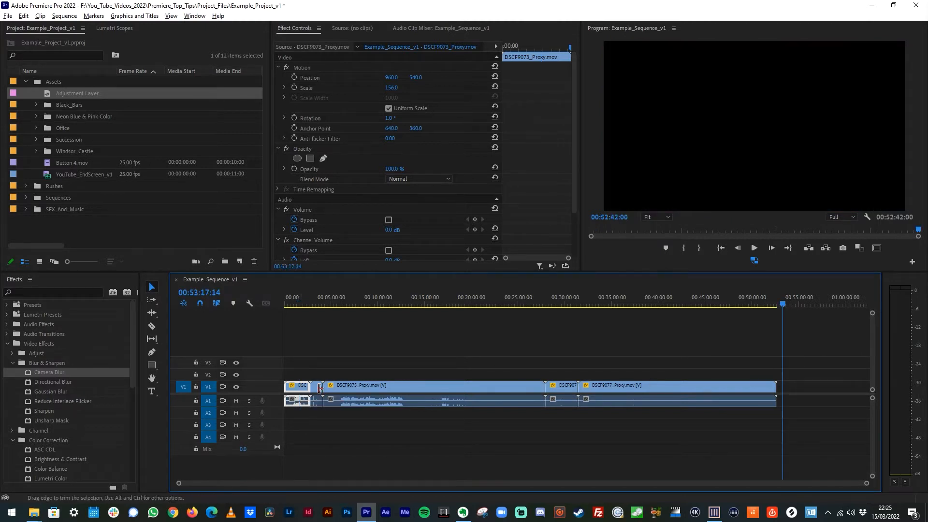
drag(302, 388, 797, 400)
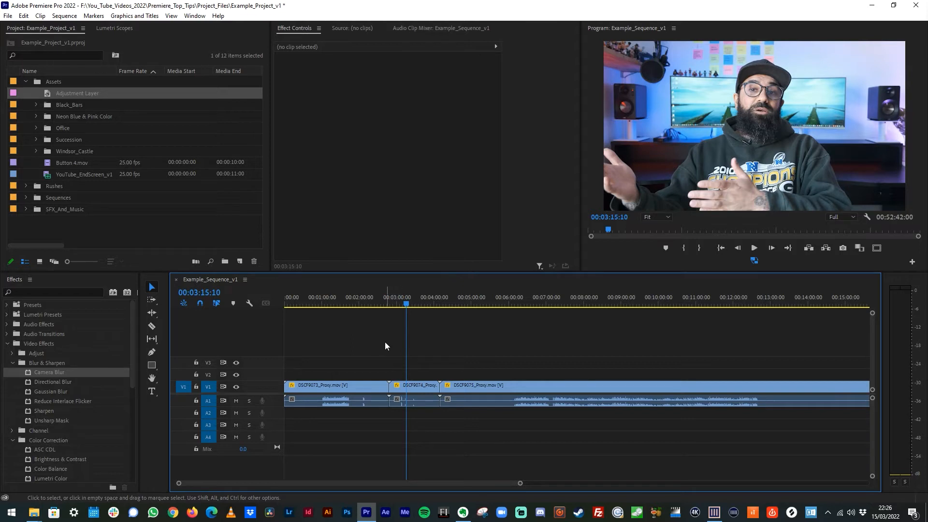
Marquee-select every clip after the first one and shift them together about 16 minutes later in the sequence.
click(362, 298)
drag(361, 299, 418, 299)
key(minus)
key(minus)
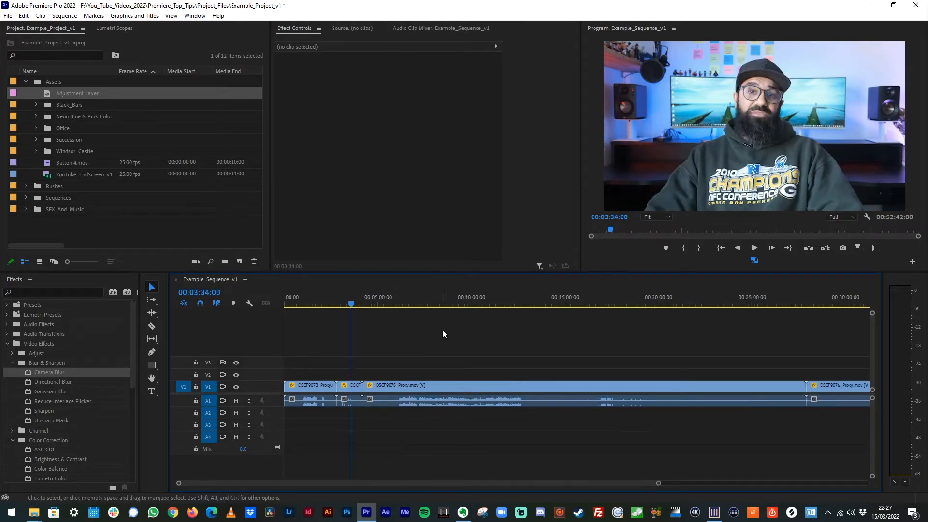
drag(820, 358, 318, 432)
drag(358, 385, 506, 390)
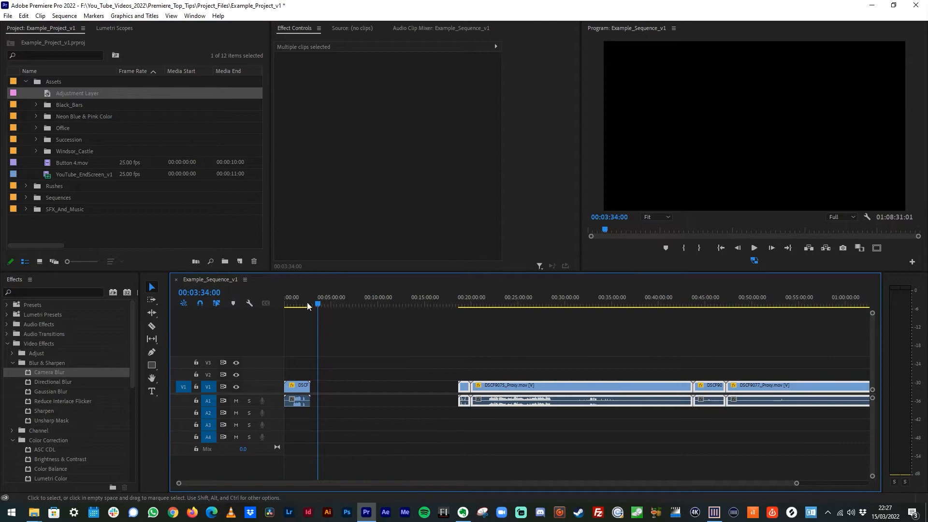
Ripple-delete the empty gap between the first clip and the shifted clips.
click(352, 399)
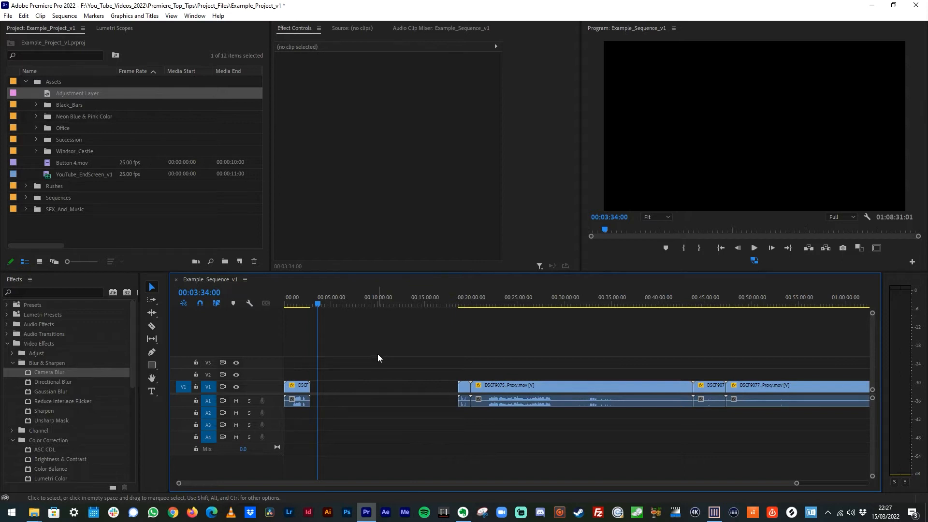
click(358, 389)
key(Delete)
Shift all clips after the first about 17 minutes later using Track Select Forward, and ripple-delete the resulting gap.
key(a)
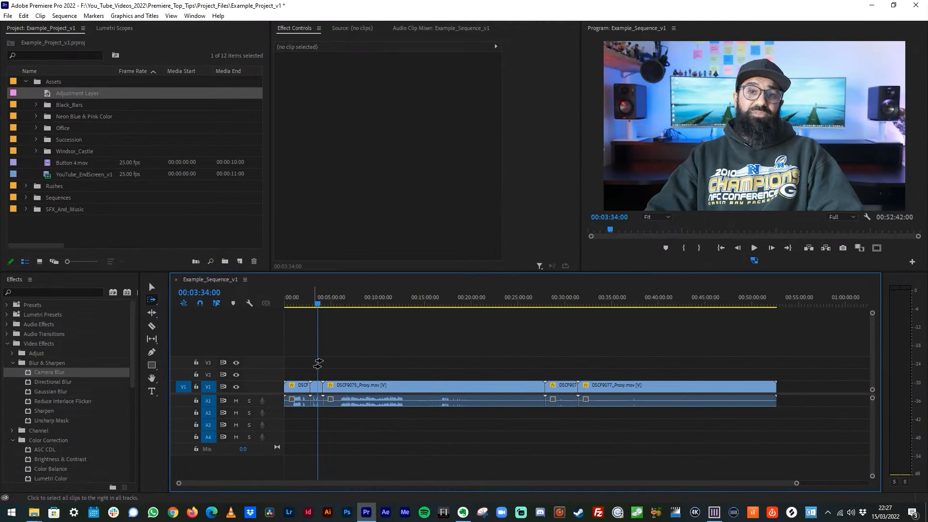
click(318, 363)
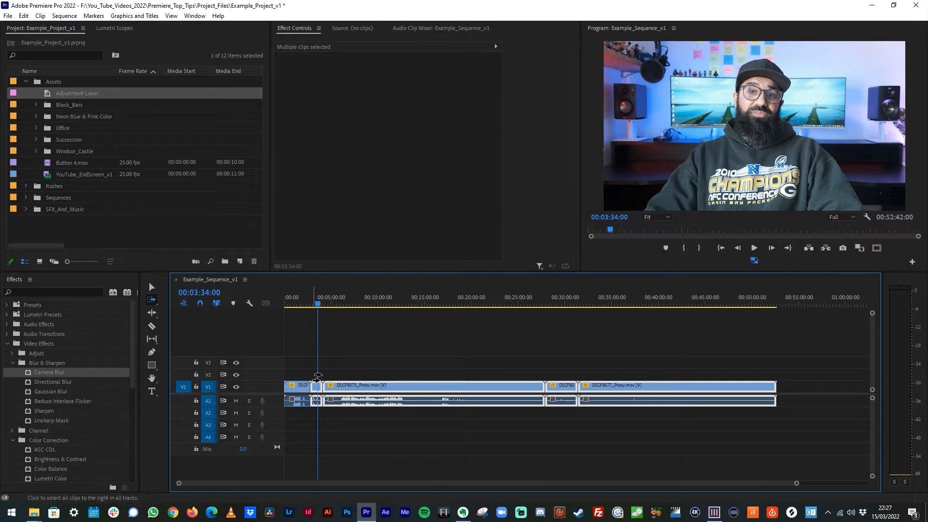
key(v)
drag(346, 388, 503, 385)
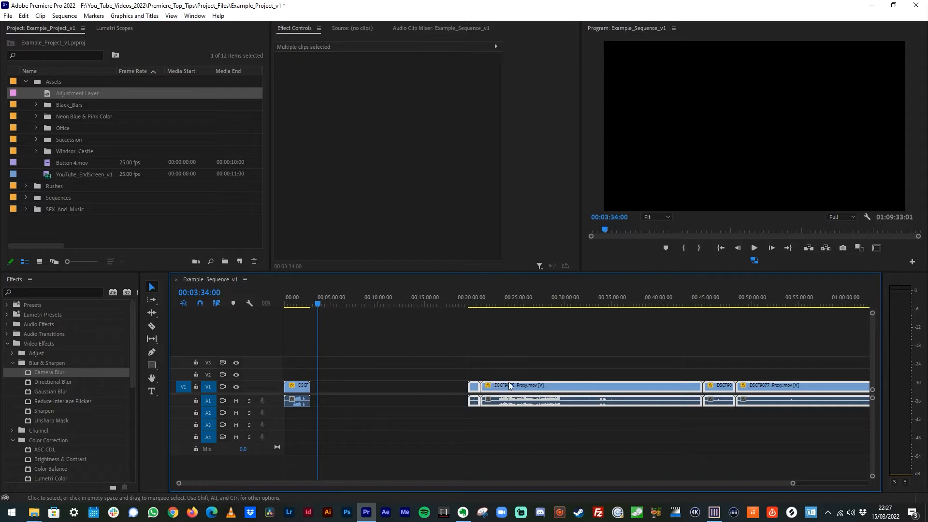
click(385, 387)
key(Delete)
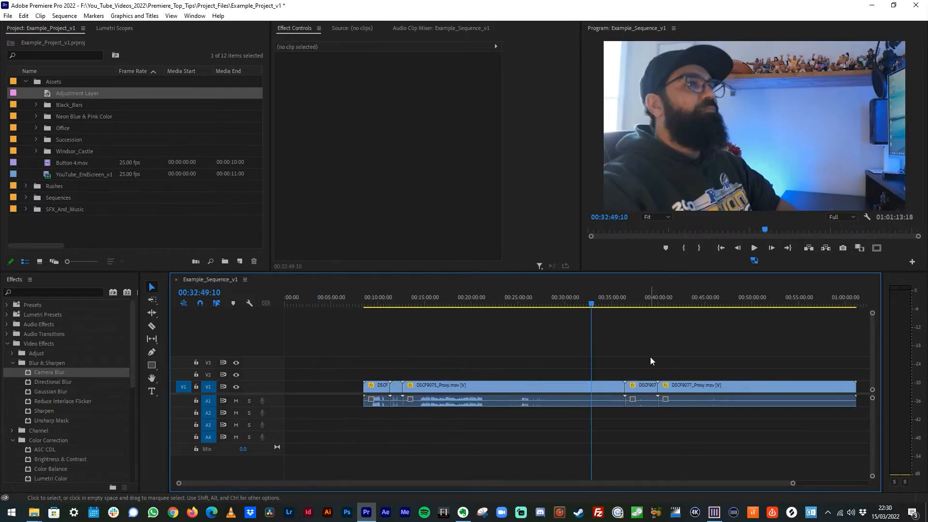
Select all clips up to and including DSCF9075_Proxy.mov with Track Select Backward and move them earlier in the sequence.
click(599, 301)
click(643, 302)
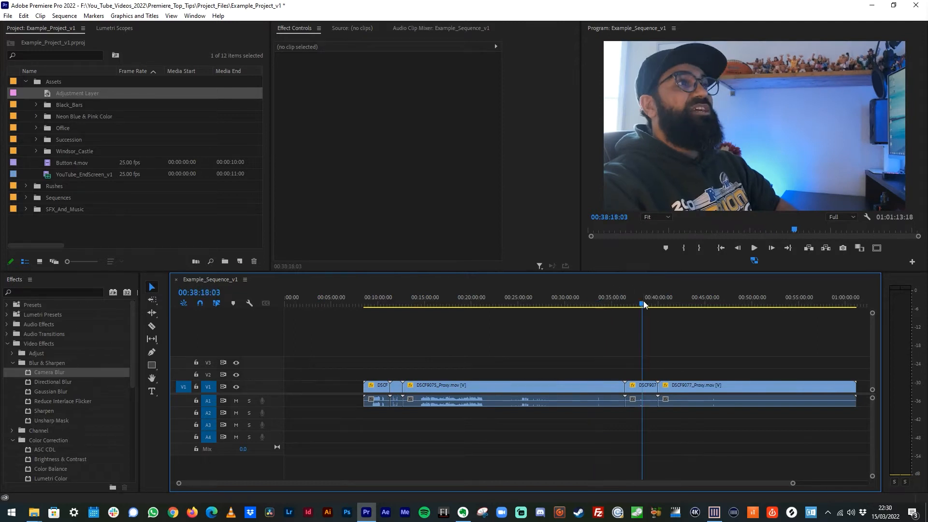
key(shift+a)
click(609, 367)
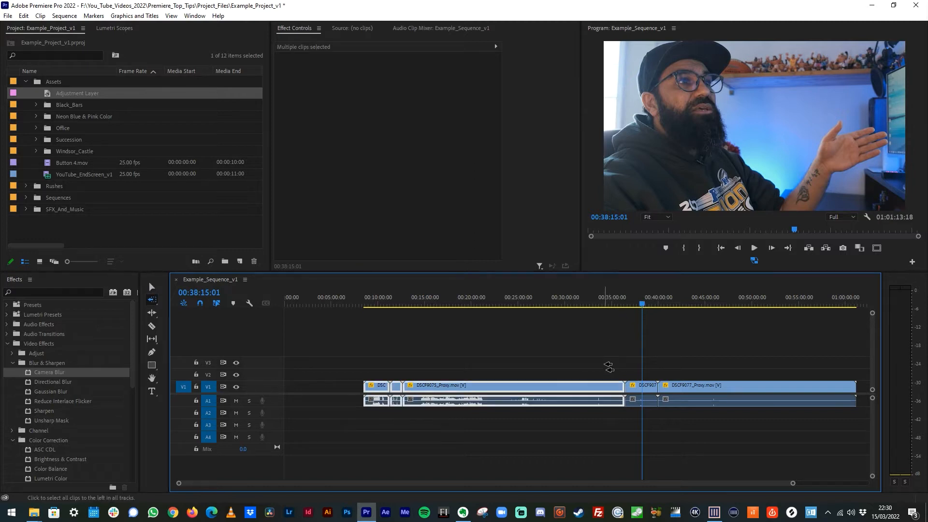
key(v)
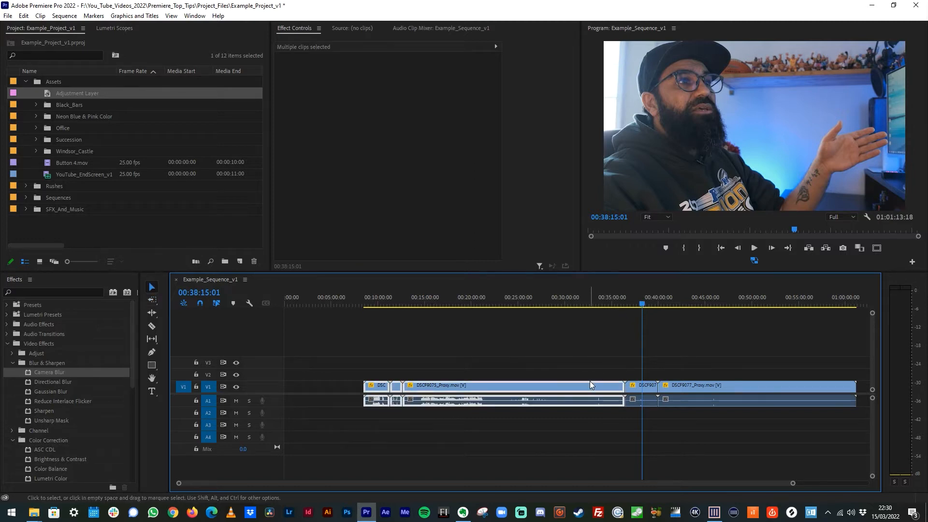
drag(588, 386, 538, 391)
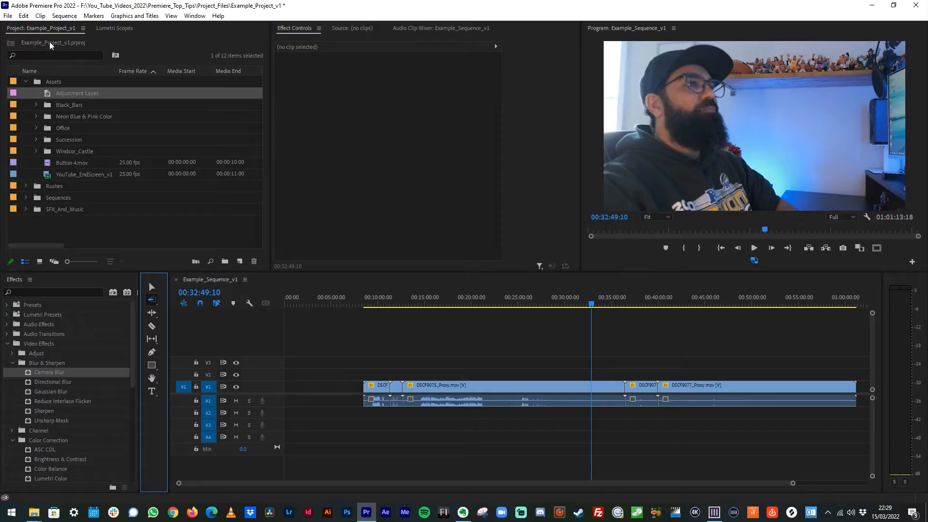
Open the keyboard shortcut settings and start editing the shortcut of the Track Select Backward Tool.
click(24, 16)
click(139, 329)
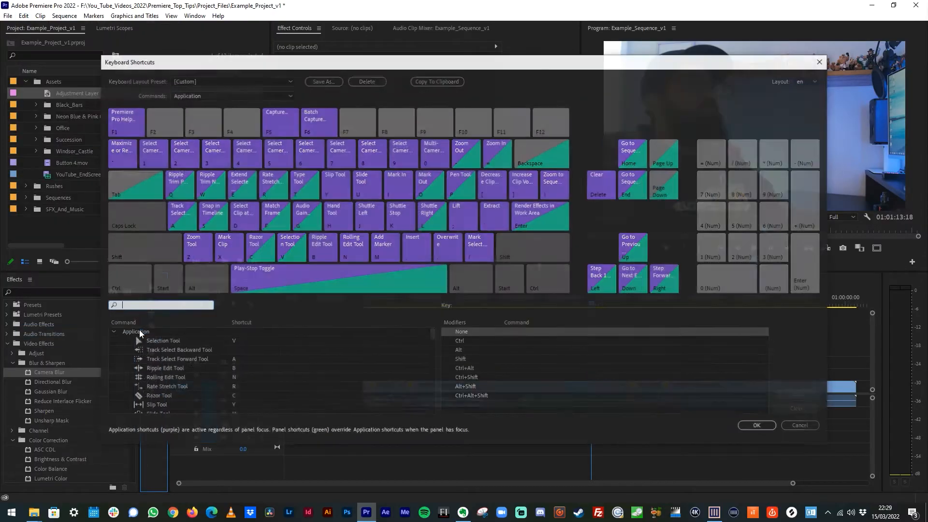
click(236, 351)
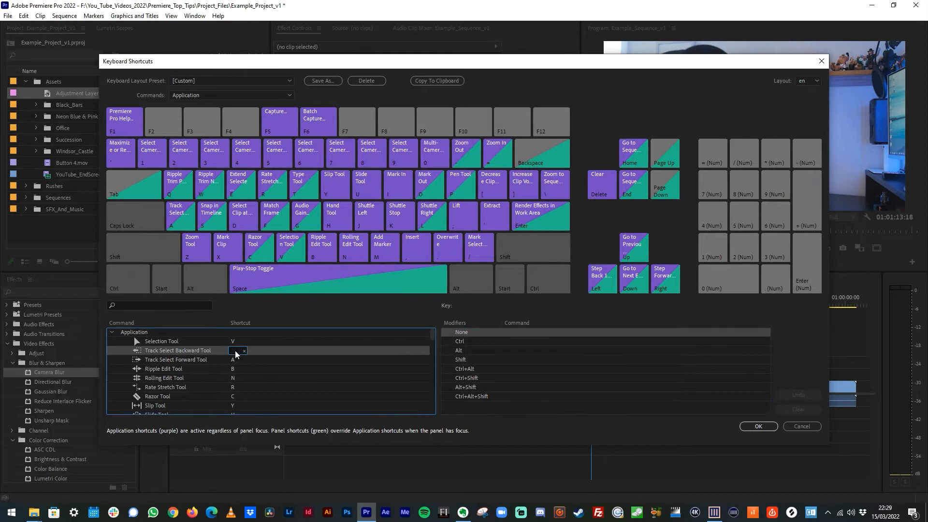
key(alt)
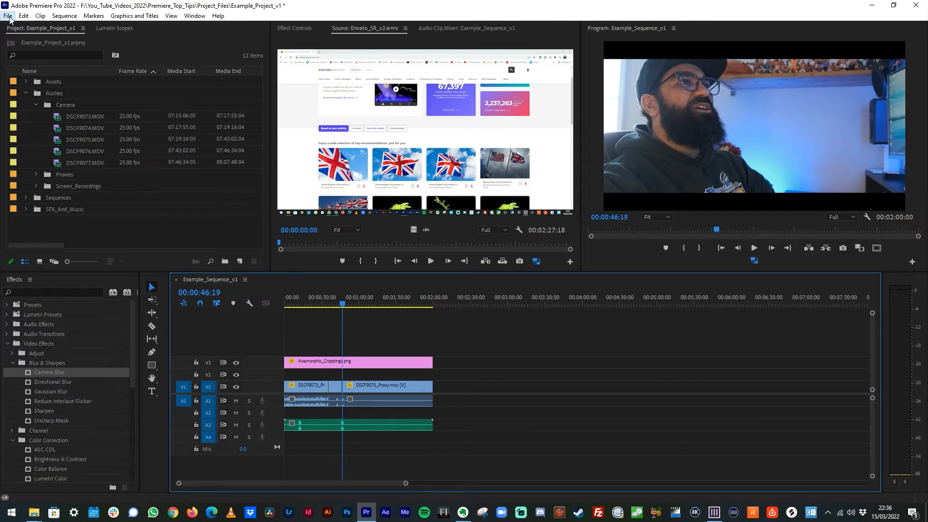
Try enabling ingest in the project's ingest settings with Create Proxies and the H.264 Low Resolution Proxy preset, and discard the changes.
click(8, 16)
mouse_move(106, 351)
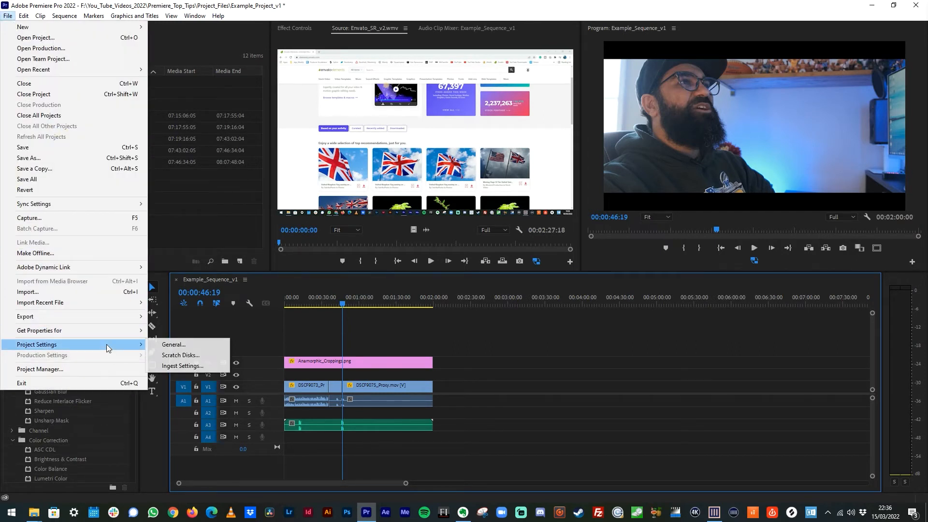
click(179, 366)
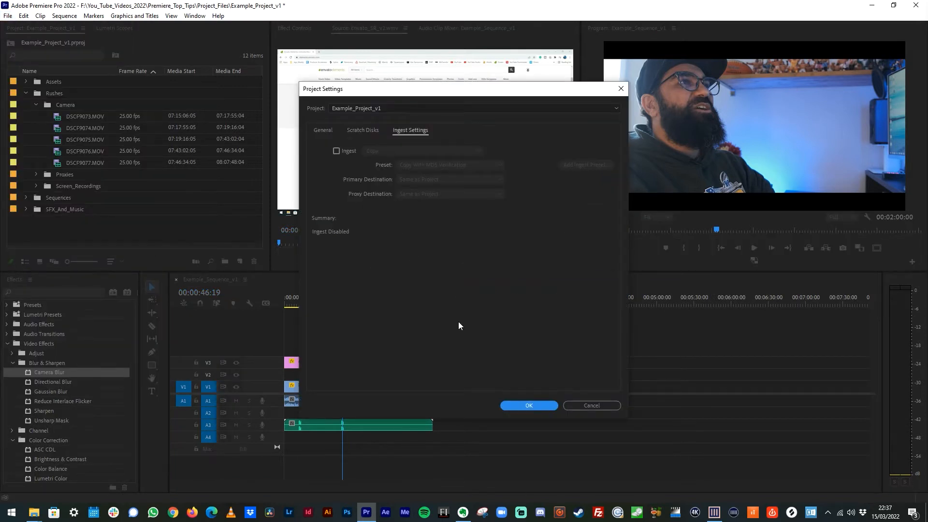
click(338, 151)
click(389, 152)
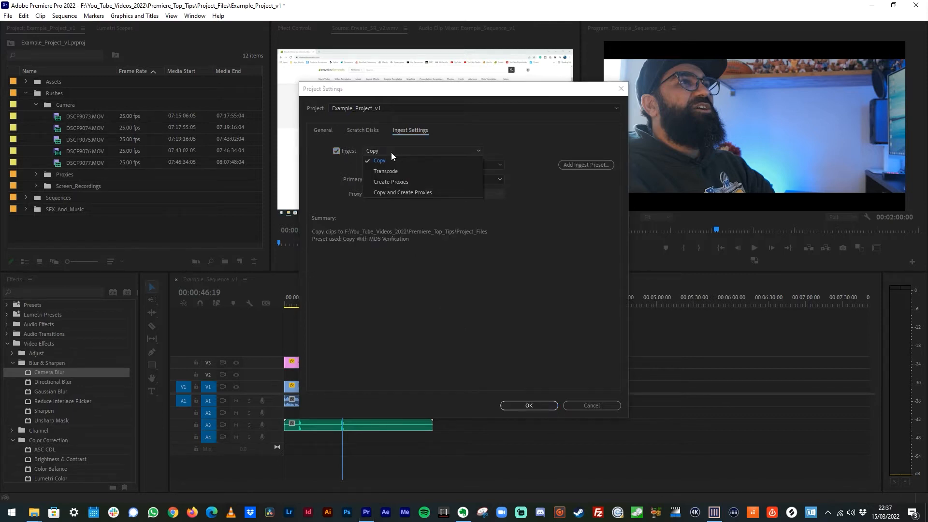
click(407, 181)
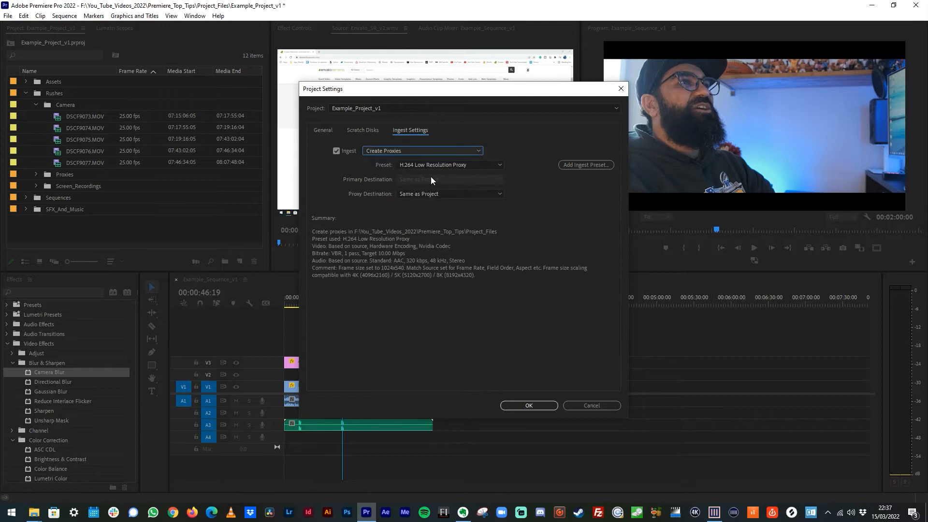
click(460, 164)
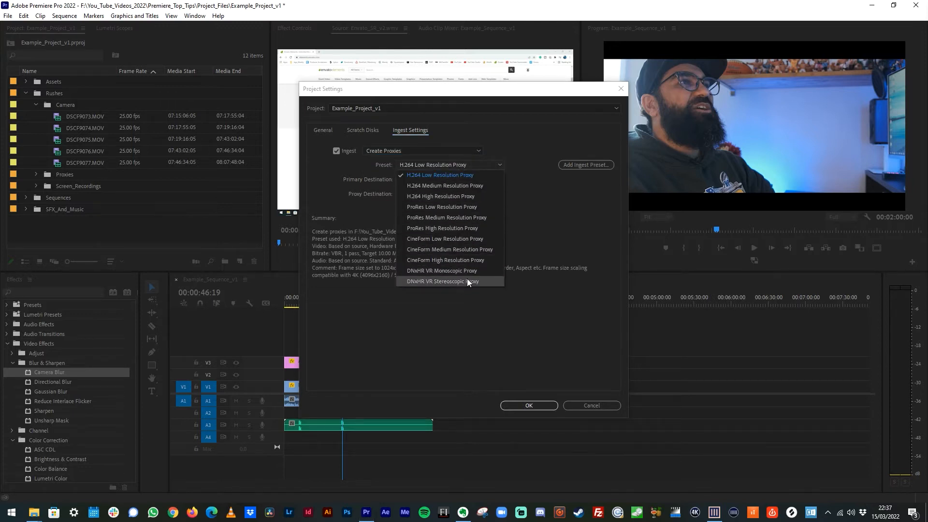
click(526, 175)
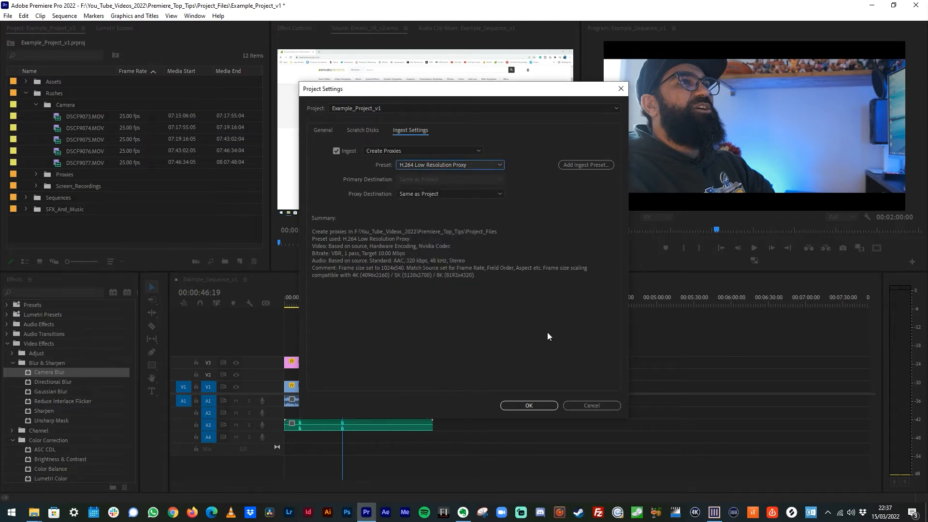
click(592, 405)
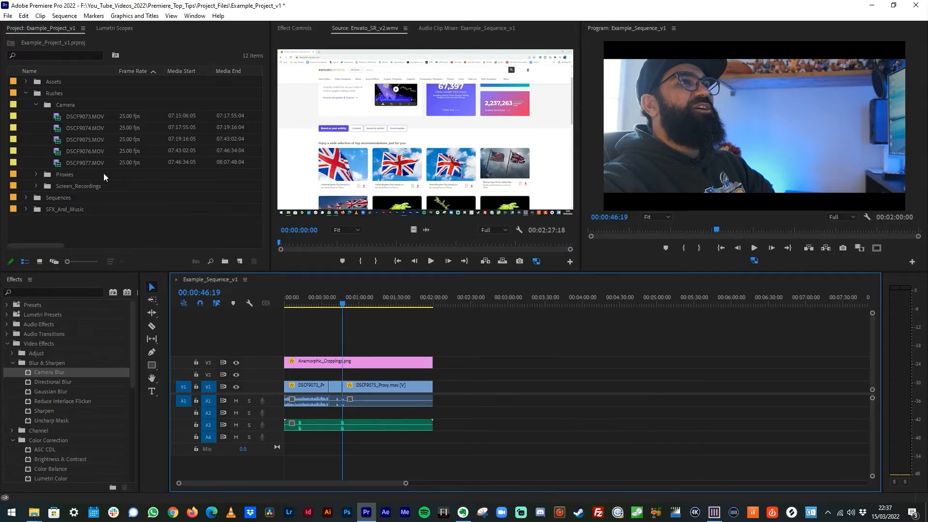
Create QuickTime proxies of the five Camera clips with the ProRes Medium Resolution Proxy preset, keeping the Camera\Proxies folder as destination.
drag(39, 114, 94, 164)
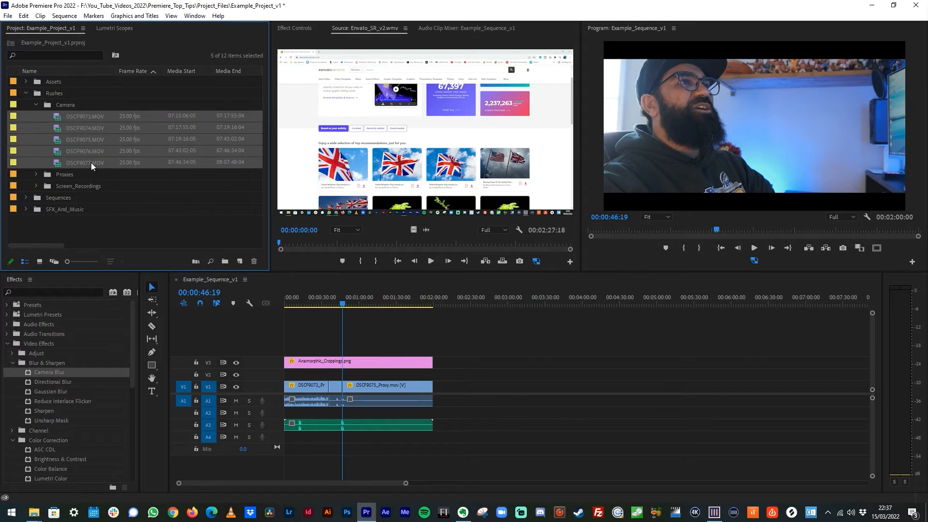
right_click(91, 163)
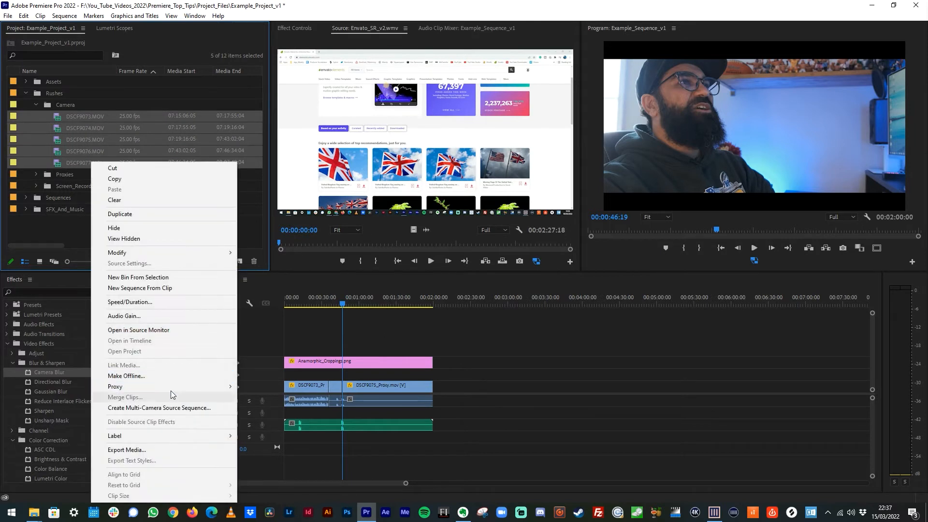
mouse_move(173, 388)
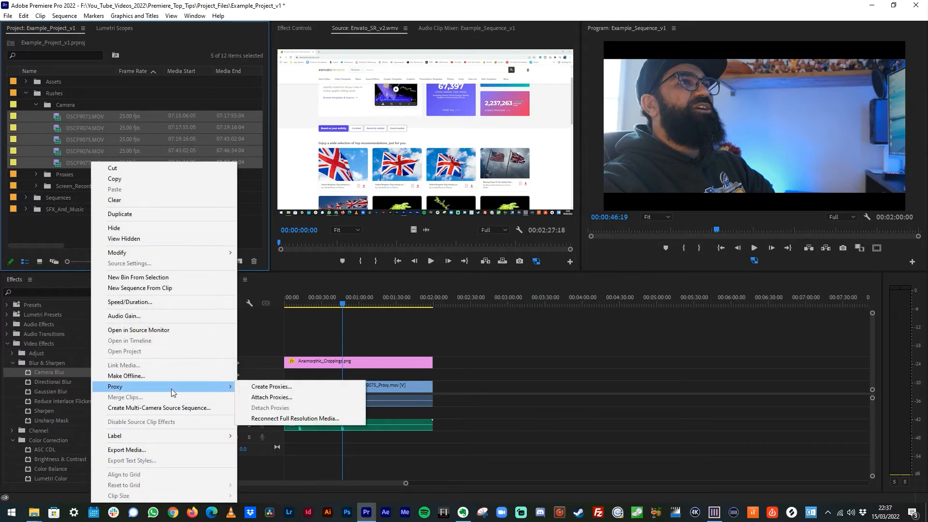
click(267, 389)
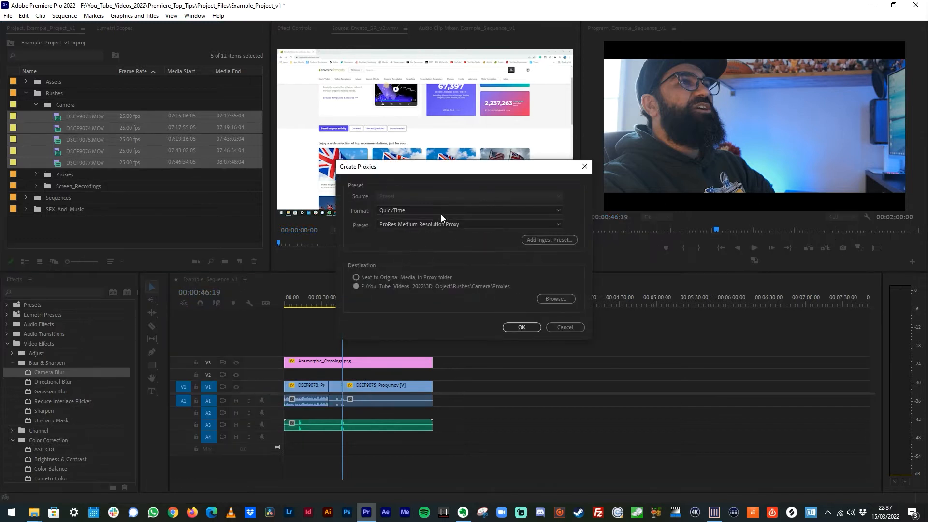
click(554, 298)
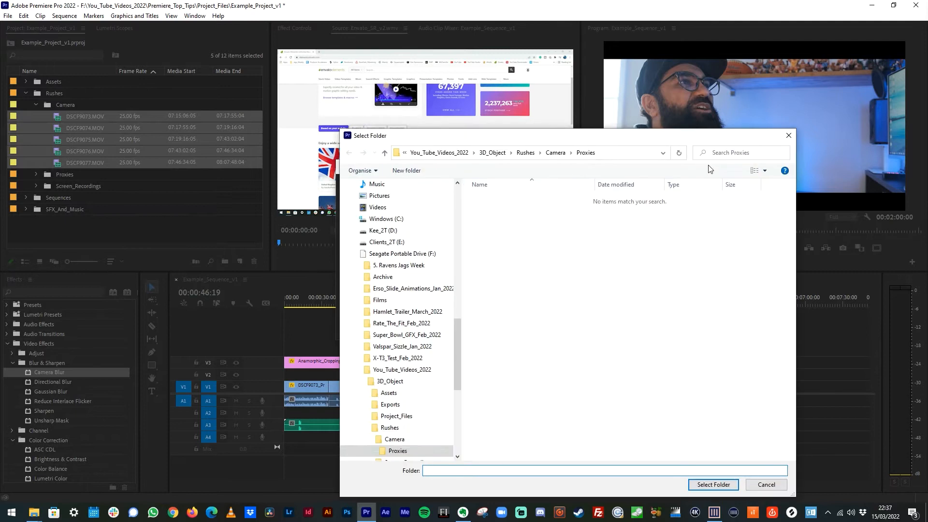
click(788, 141)
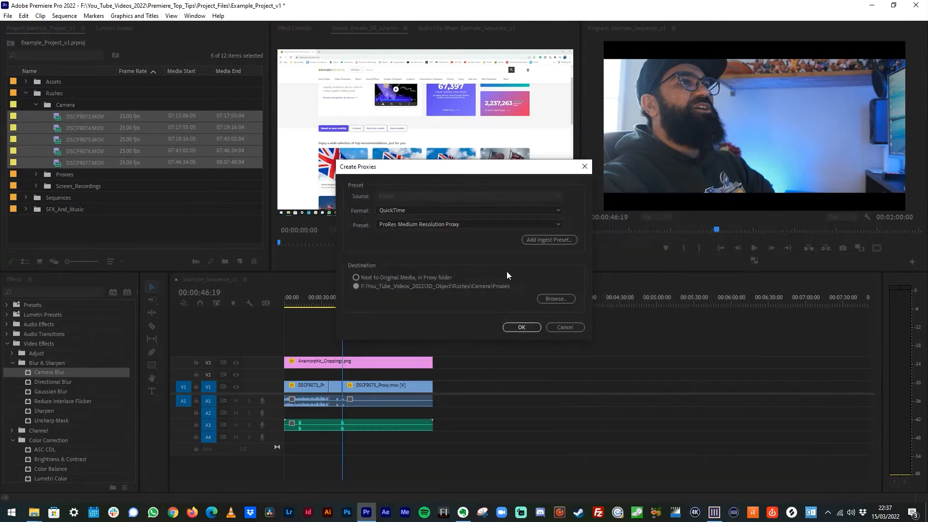
click(529, 329)
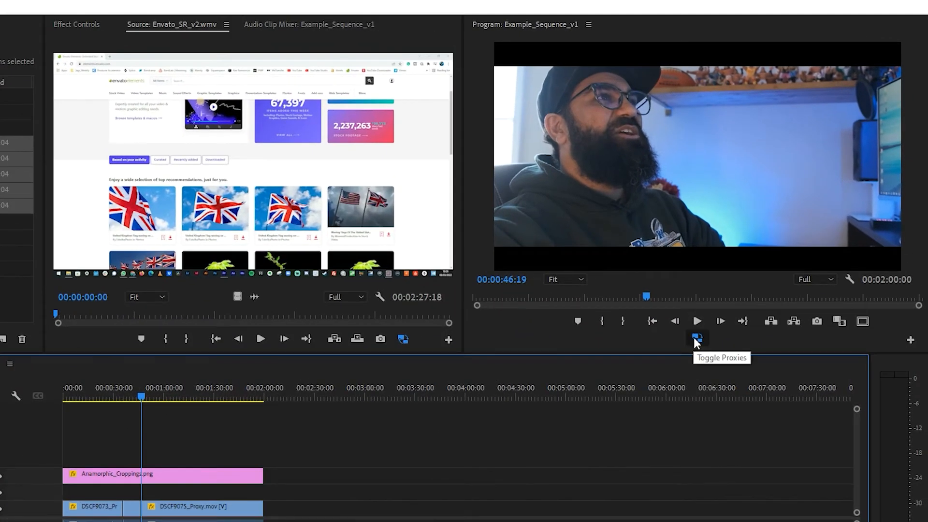
Try toggling proxies in the Program monitor and review the Toggle Proxies control in its button editor.
click(697, 338)
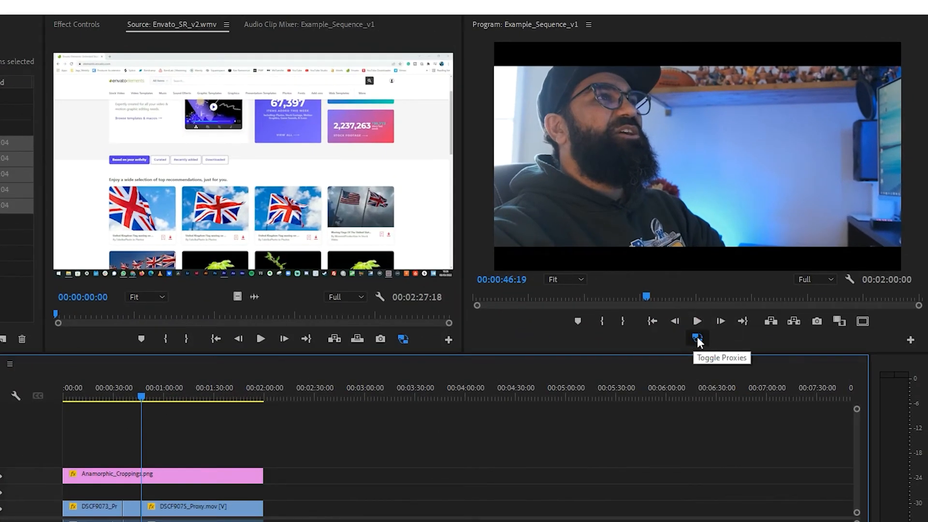
click(911, 340)
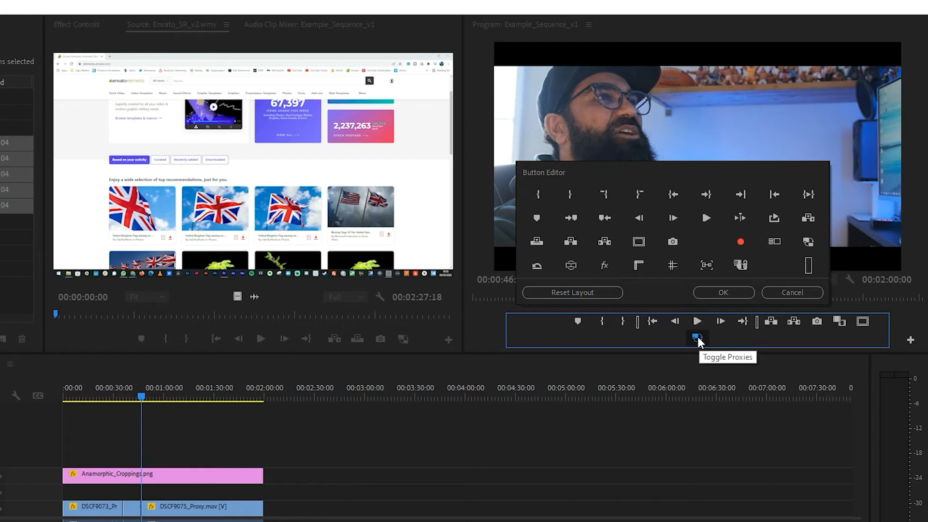
click(723, 292)
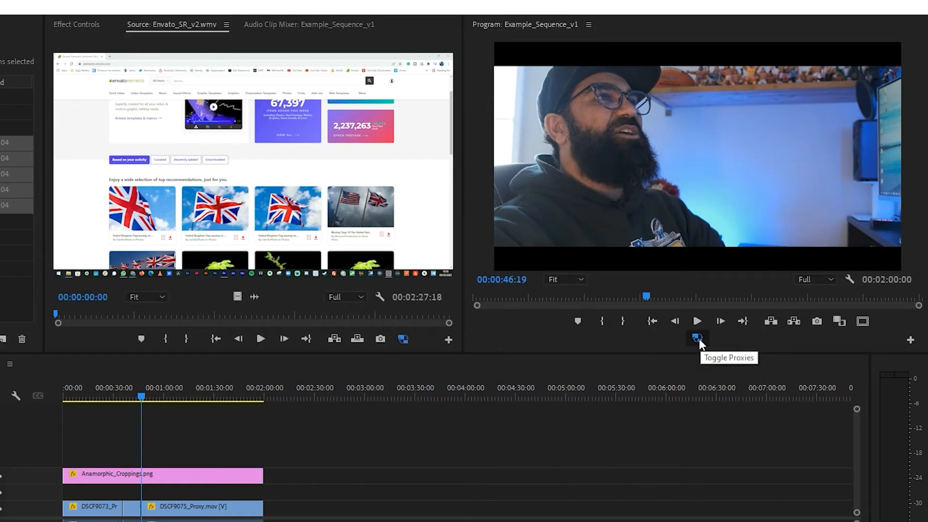
click(696, 338)
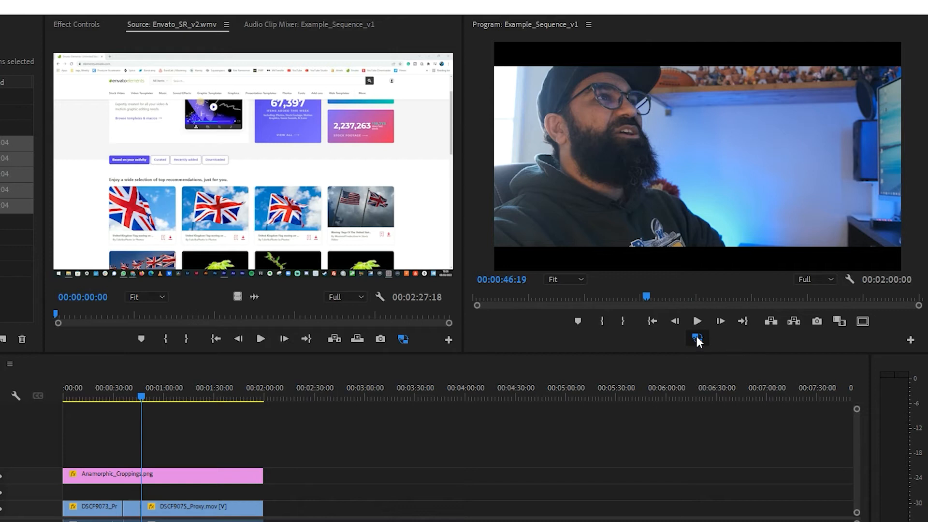
click(700, 337)
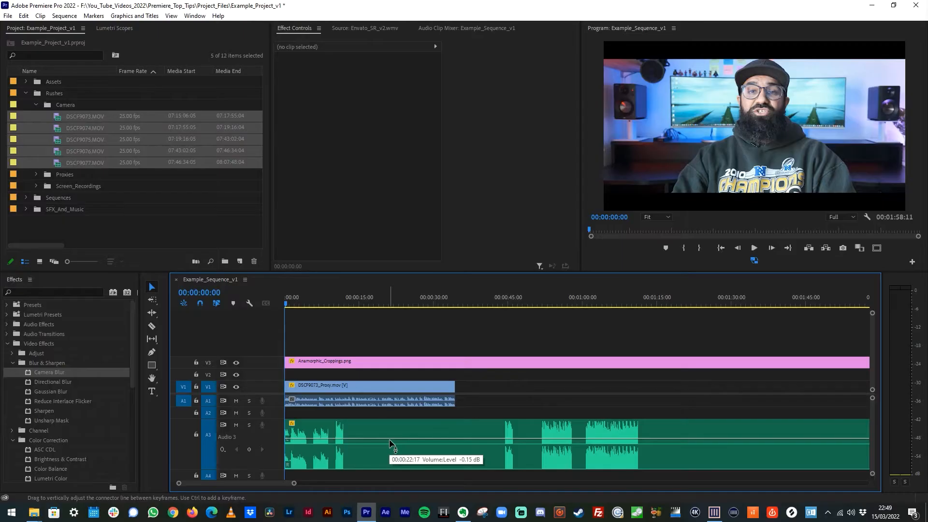
Select the Chillhop Summer Loop.wav clip on the A3 track and lower its volume level in 1 dB steps to -8.1 dB.
drag(389, 438, 389, 439)
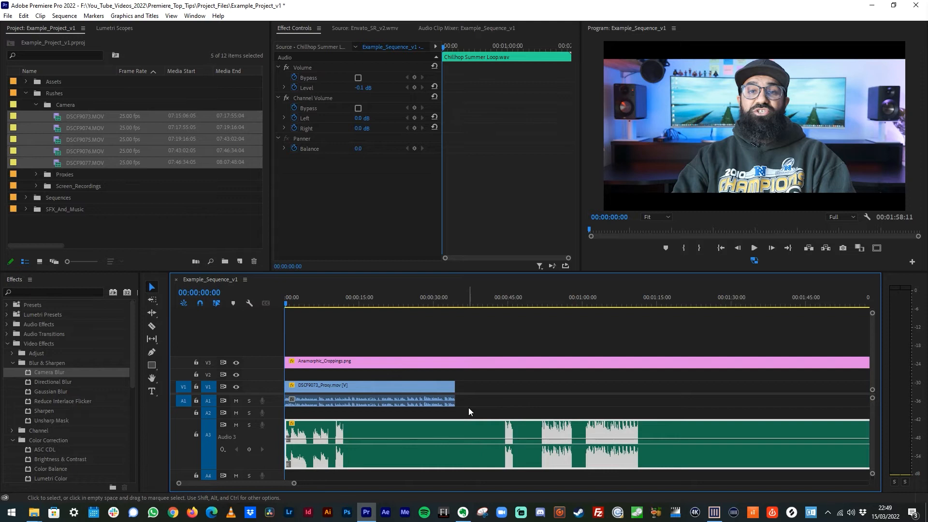
key(bracketleft)
key(bracketleft)
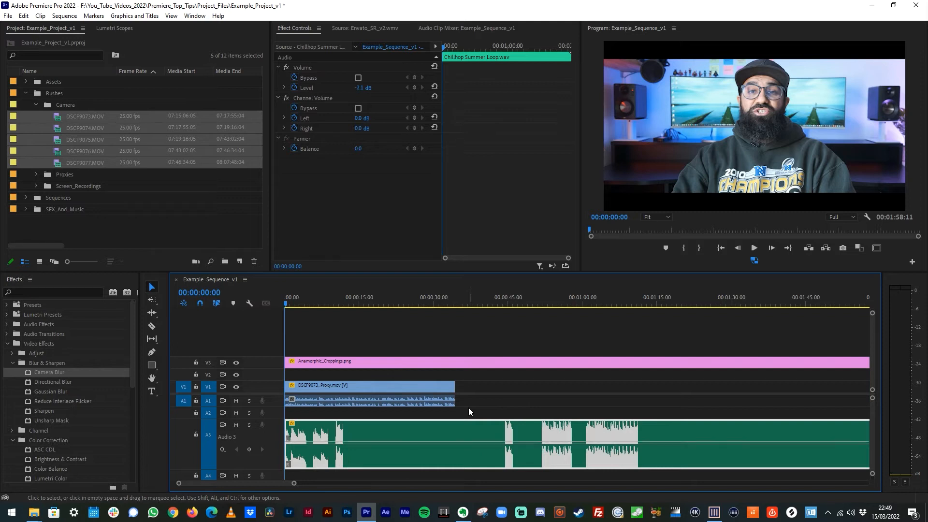
key(bracketleft)
key(bracketleft)
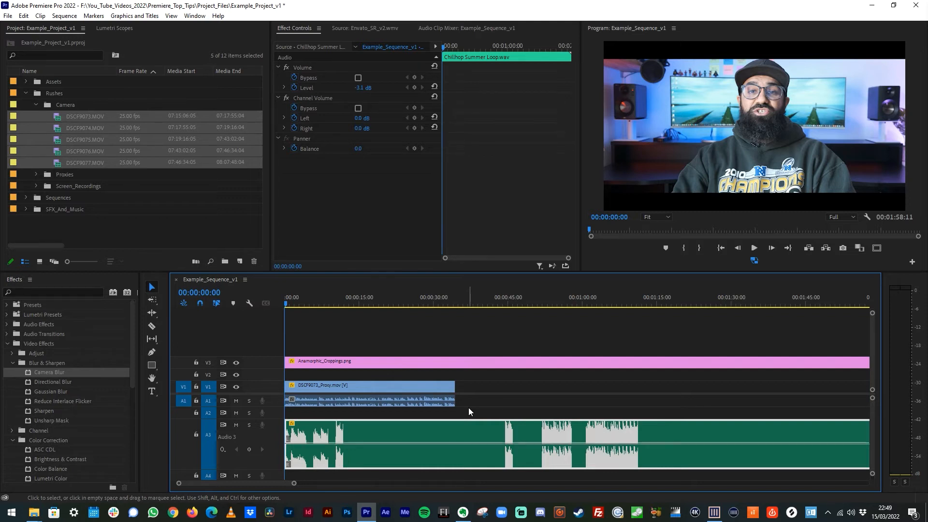
key(bracketleft)
key(bracketleft)
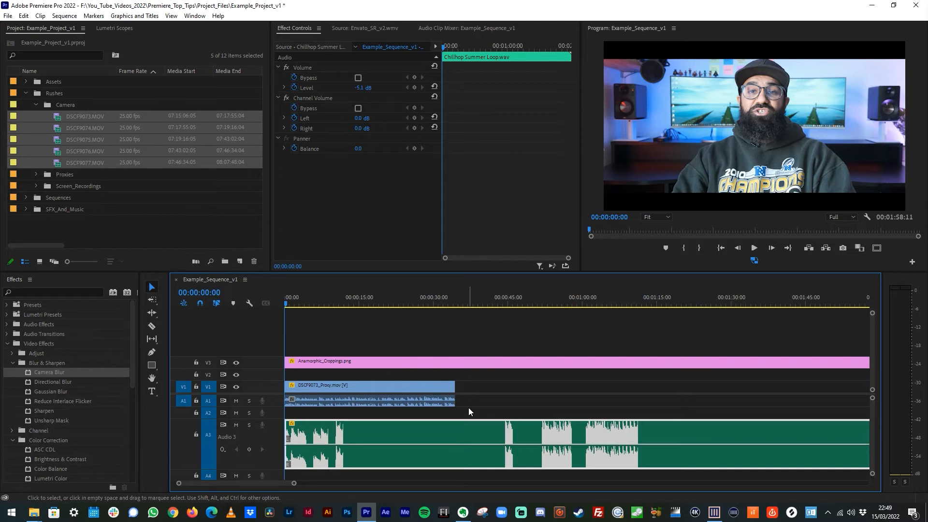
key(bracketleft)
key(bracketleft)
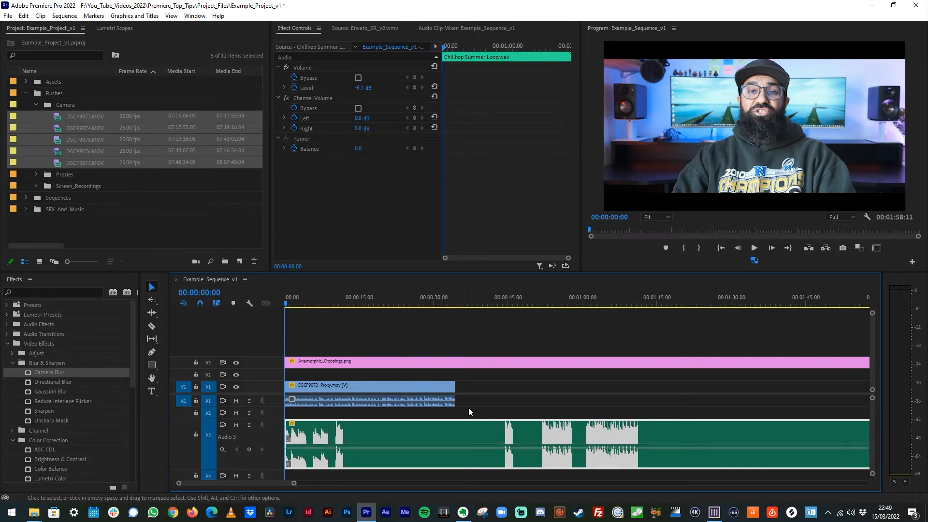
Raise the volume level of the music clip on A3 to 3.9 dB, first in large increments and finally in 1 dB steps.
key(shift+bracketright)
key(shift+bracketright)
key(shift+bracketright)
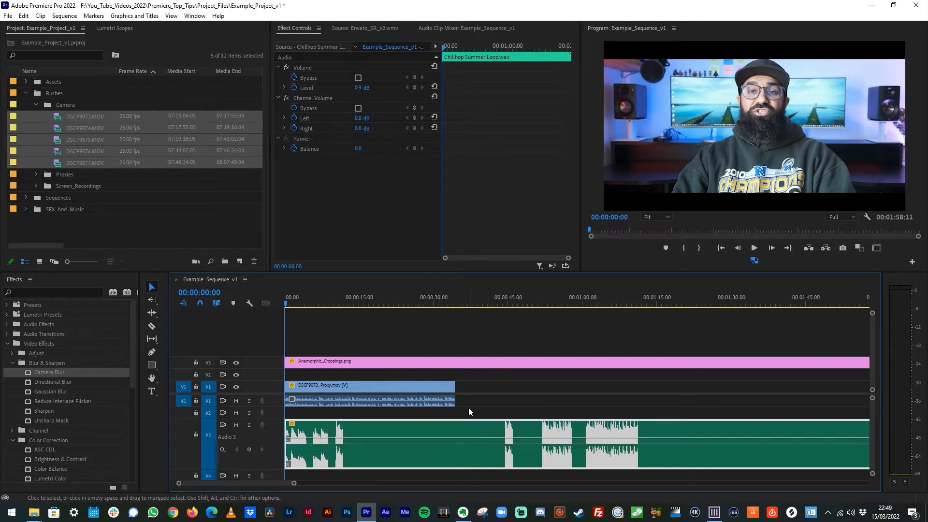
key(bracketright)
key(bracketright)
key(bracketright)
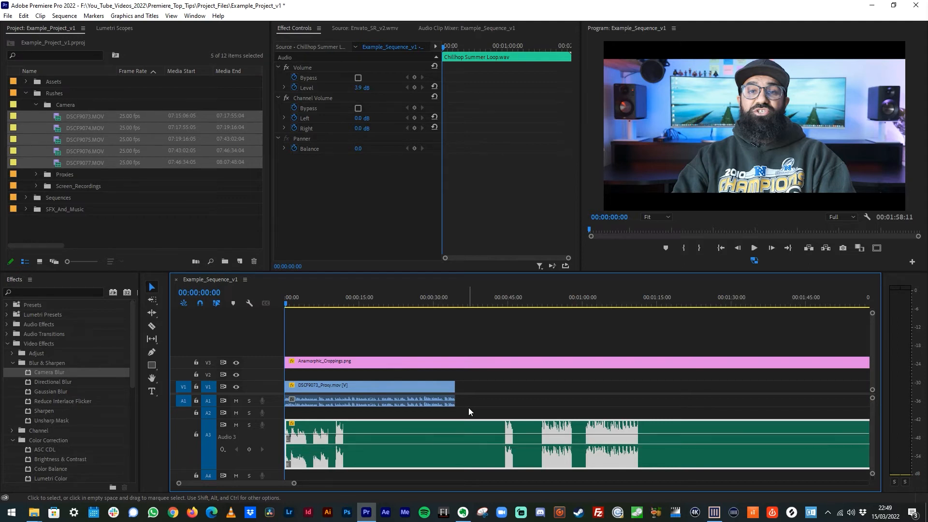
key(bracketright)
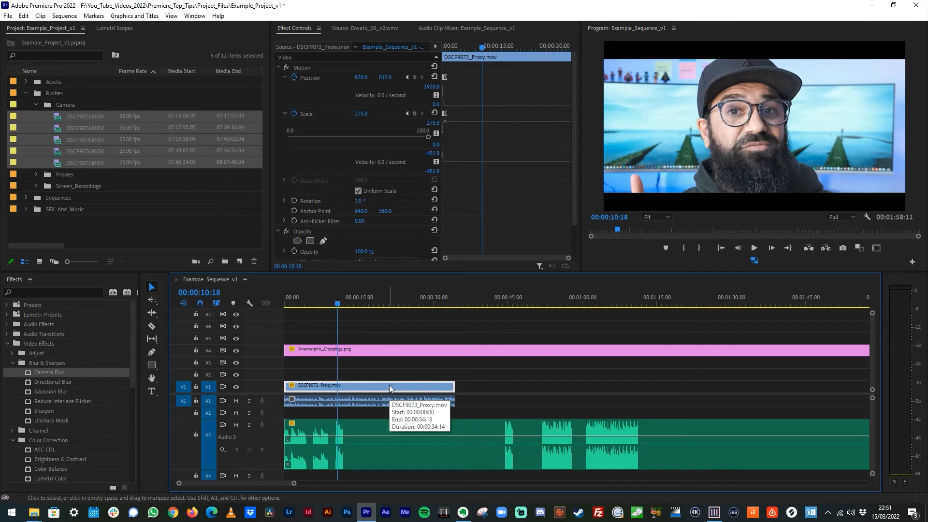
Nudge the DSCF9073_Proxy.mov video clip track by track from V1 up to V3 and back down to V1.
mouse_move(389, 385)
mouse_down()
mouse_move(404, 367)
mouse_move(437, 382)
mouse_move(392, 385)
mouse_up()
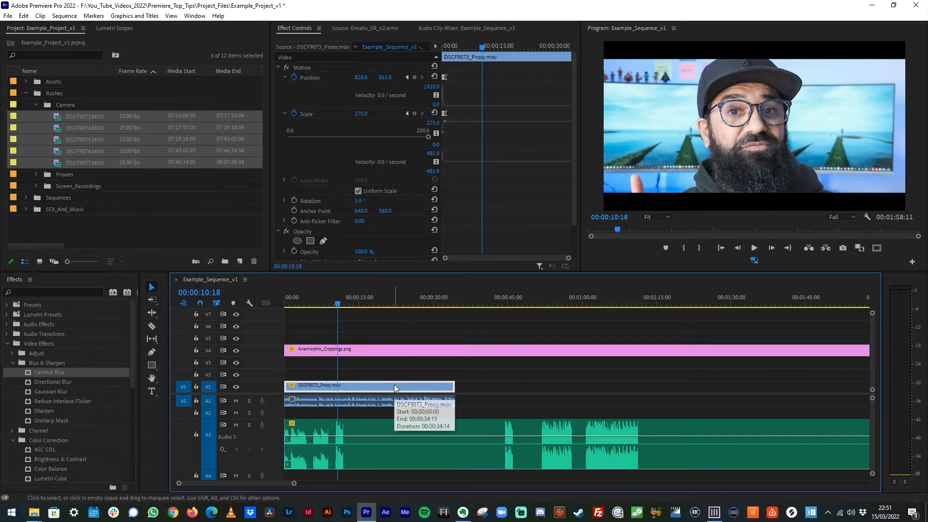
key(alt+Up)
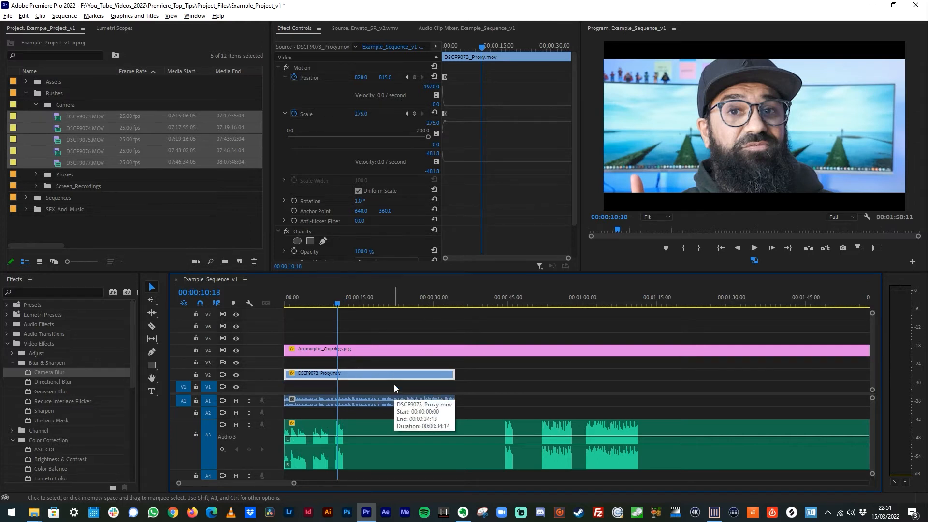
key(alt+Up)
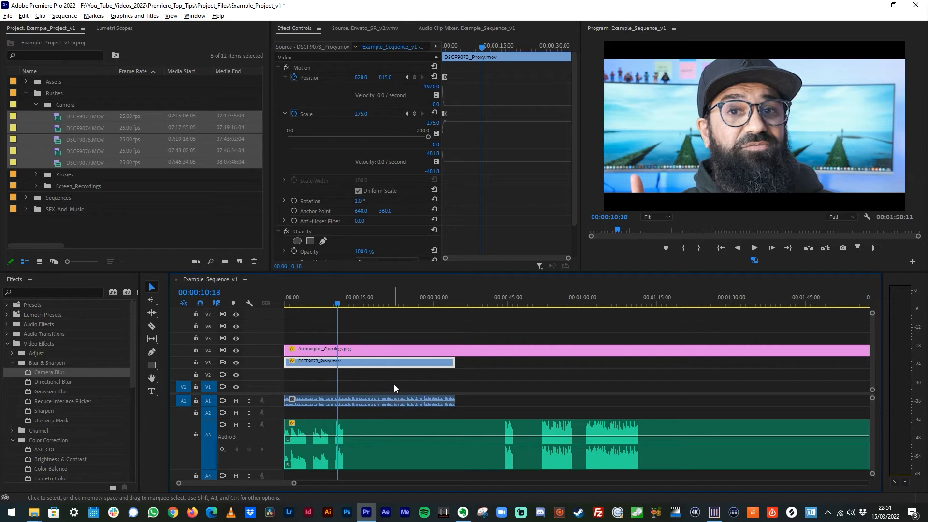
key(alt+Down)
key(alt+Down)
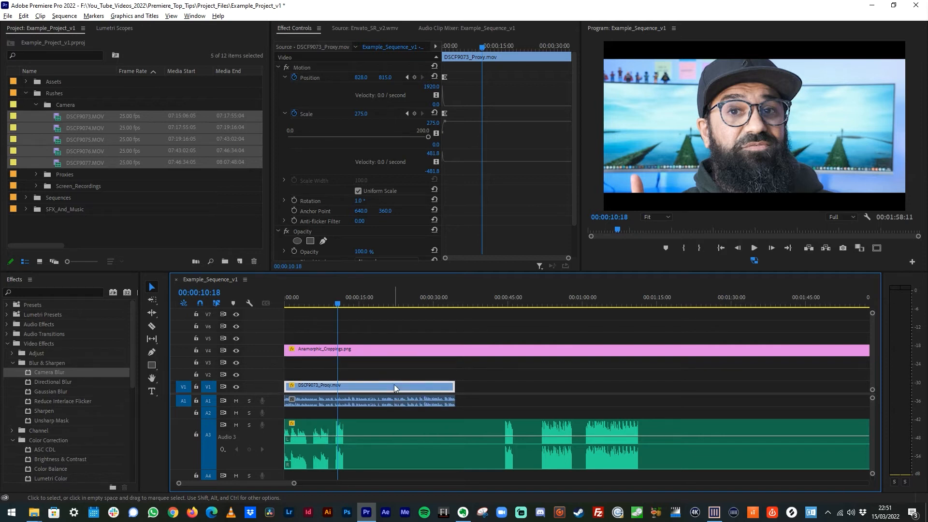
key(alt+Up)
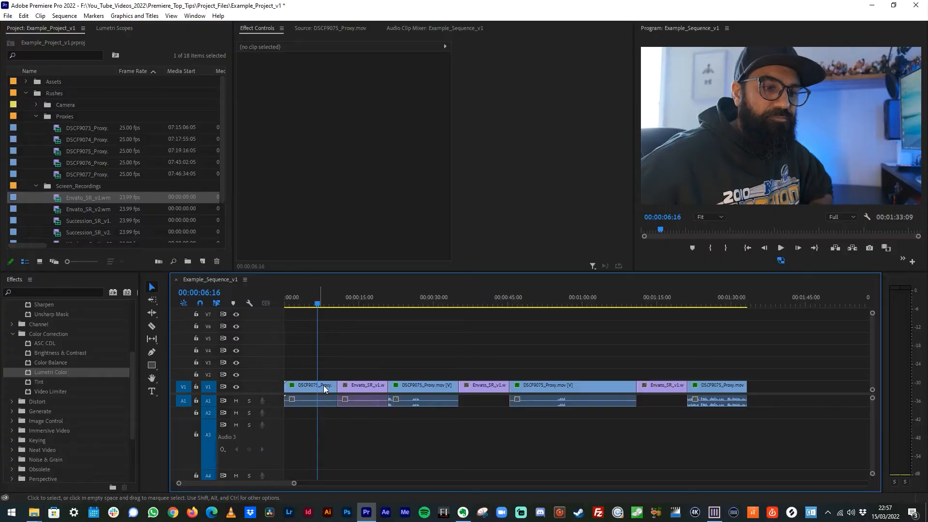
Inspect the DSCF9075_Proxy.mov clips one by one and scrub the sequence to the Envato_SR_v1 clip at 00:00:40:13.
click(325, 389)
click(416, 386)
click(581, 384)
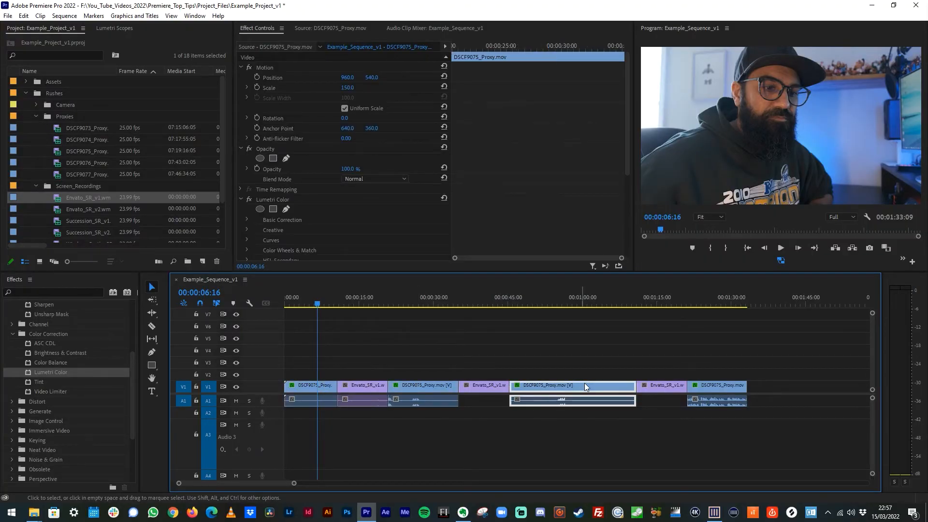
click(717, 388)
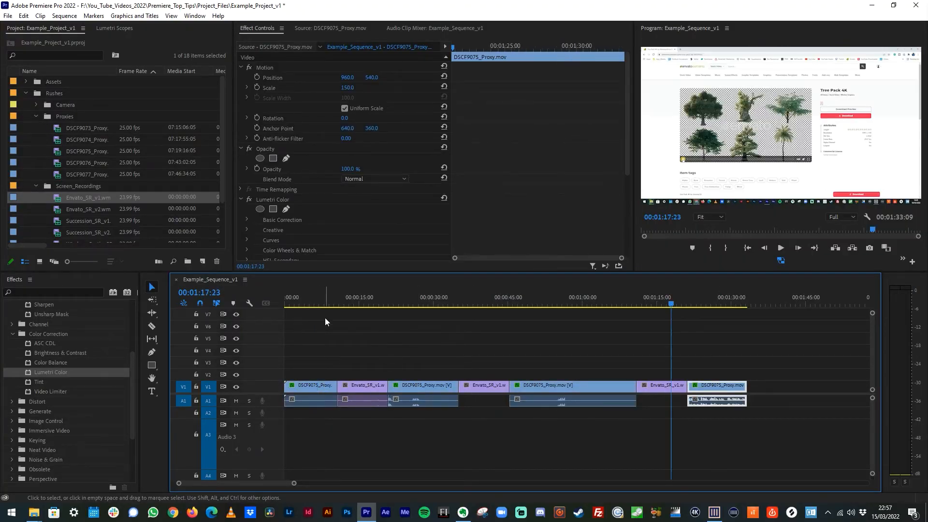
drag(311, 302, 371, 300)
click(486, 301)
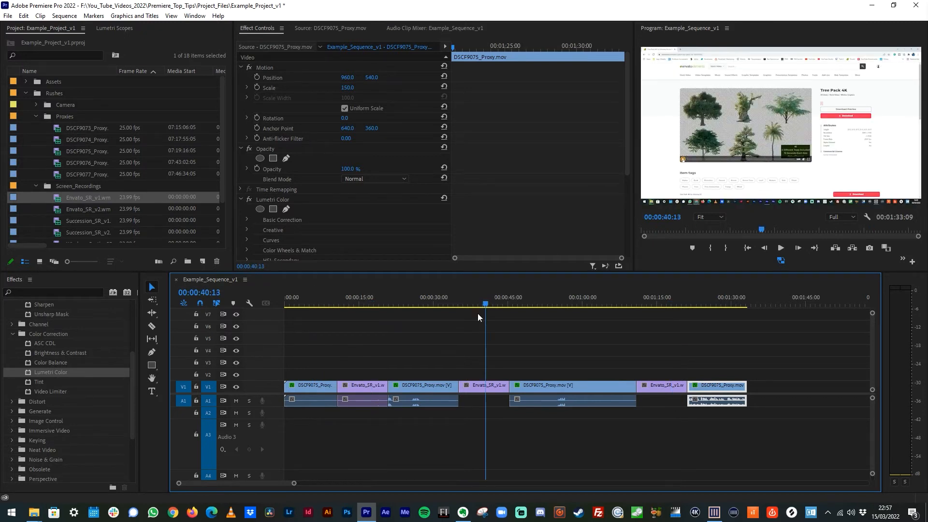
Select the first DSCF9075_Proxy.mov clip in the sequence and display its source-level effects instead of the sequence-level ones.
click(314, 302)
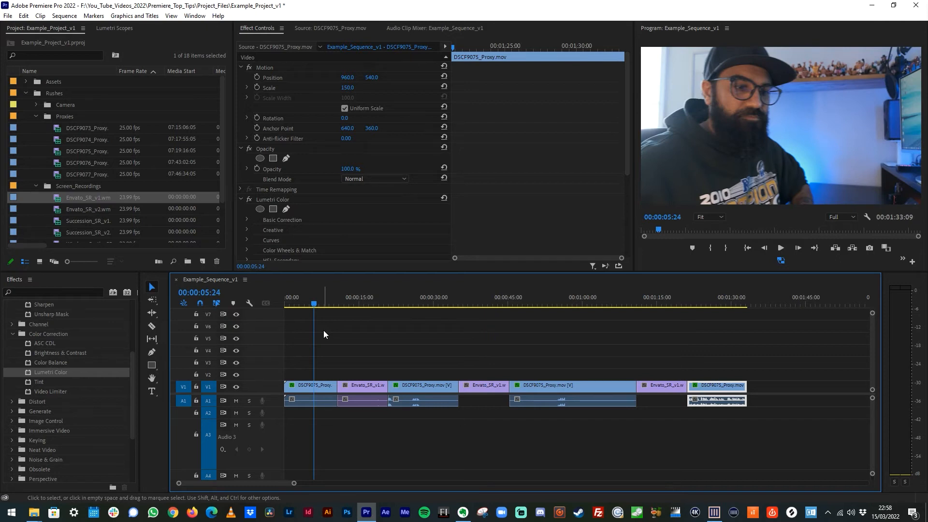
click(317, 386)
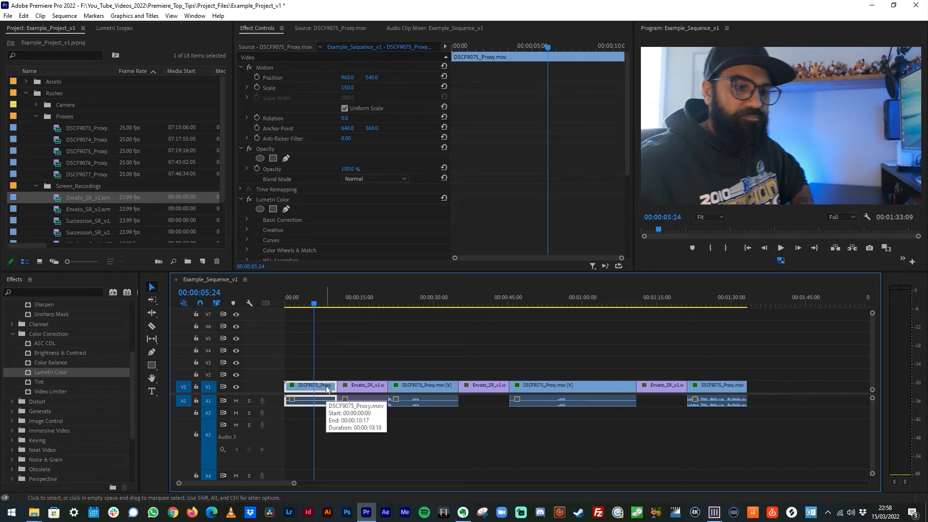
click(27, 372)
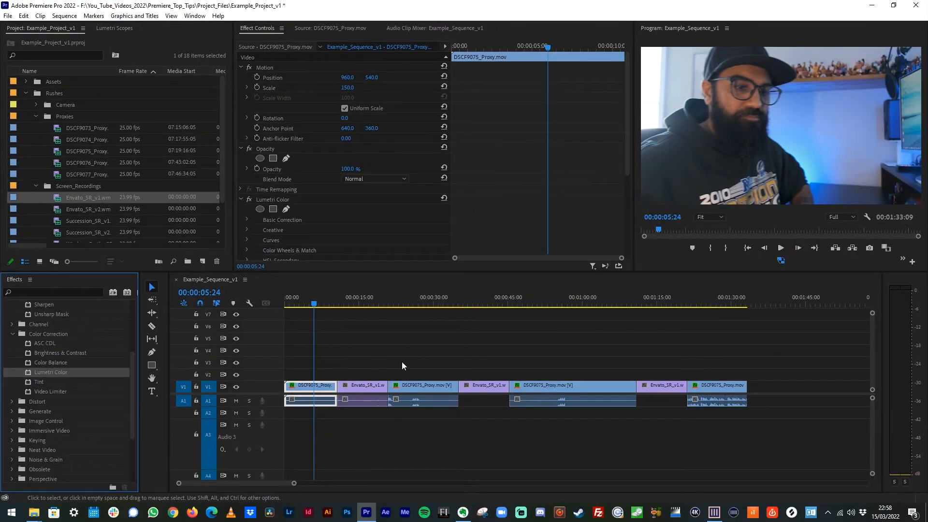
click(323, 385)
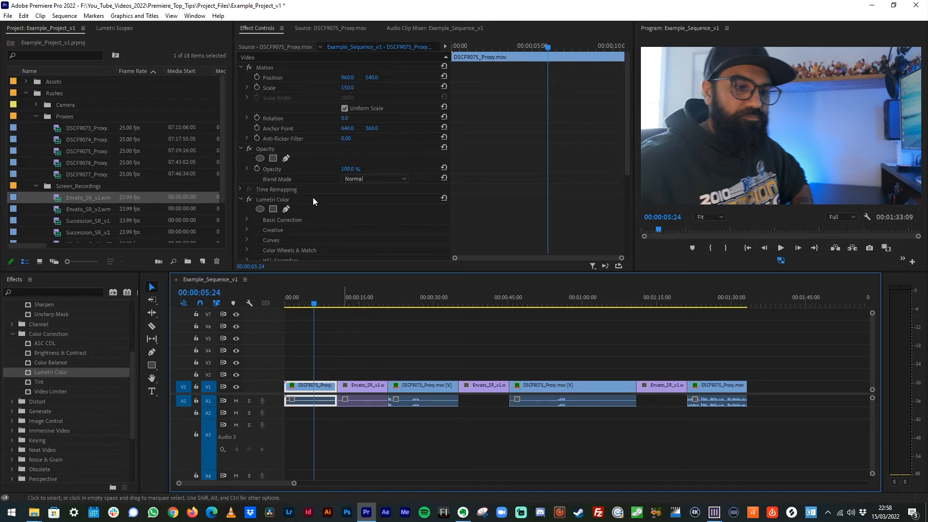
click(268, 48)
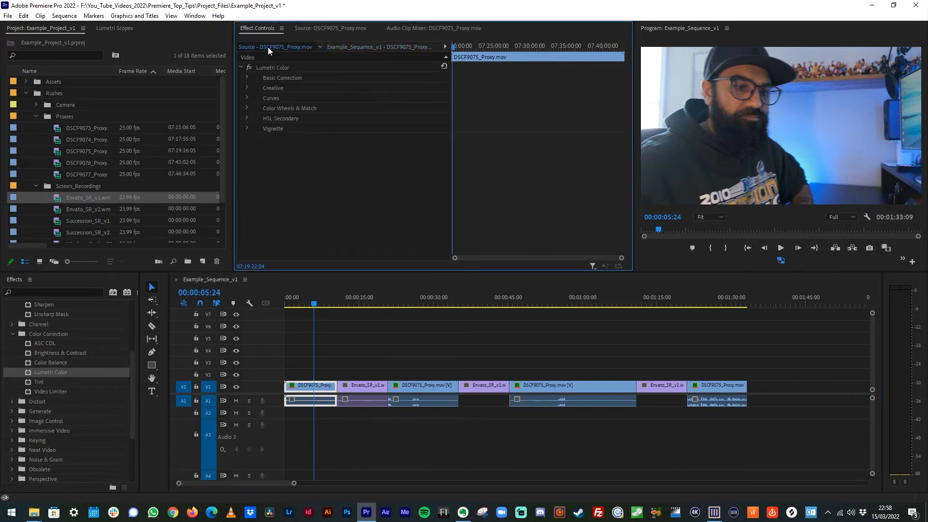
In the source clip's Lumetri Basic Correction, set Exposure to 2.1, Contrast to 69.0 and Saturation to 174.0.
click(247, 77)
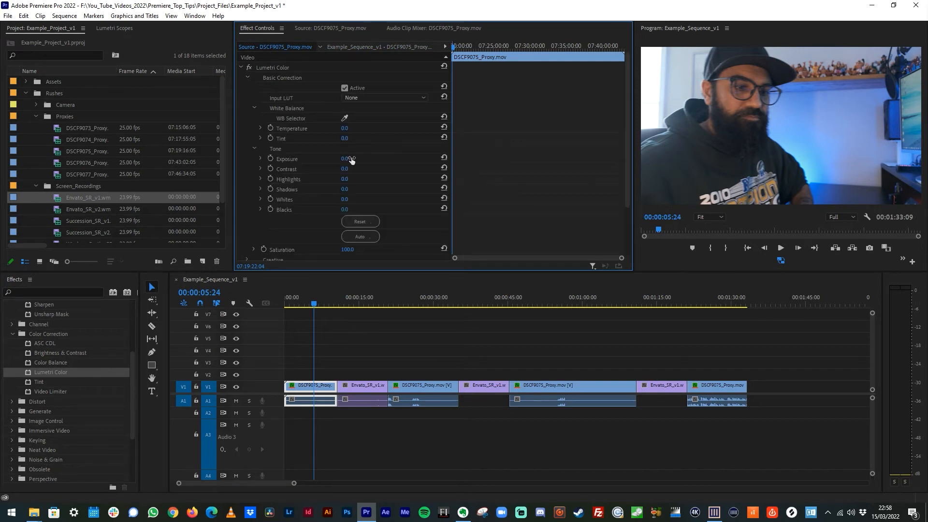
mouse_move(344, 159)
mouse_down()
mouse_move(358, 161)
mouse_move(356, 172)
mouse_up()
scroll(320, 212, down, 1)
drag(351, 222, 372, 223)
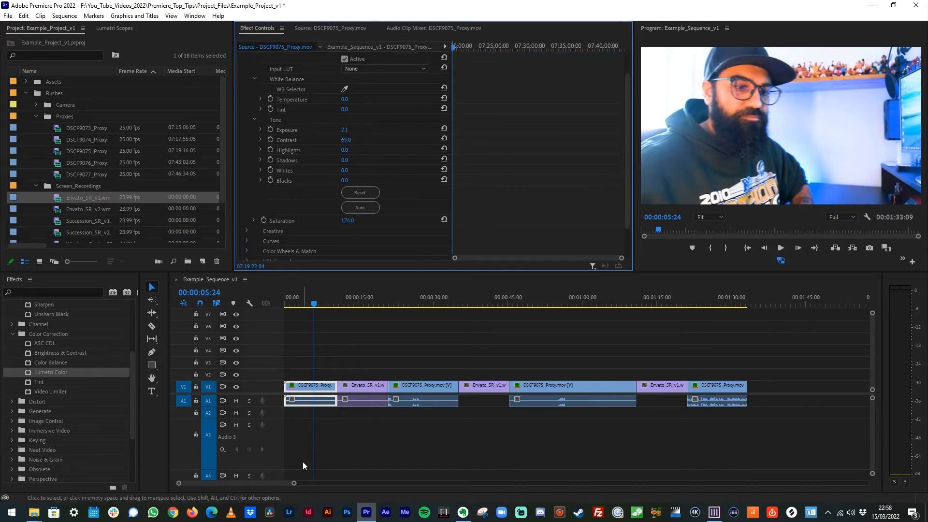
Check the source colour correction on the other DSCF9075_Proxy.mov clips at 00:00:29:03, 00:00:53:02 and 00:01:26:17.
click(429, 299)
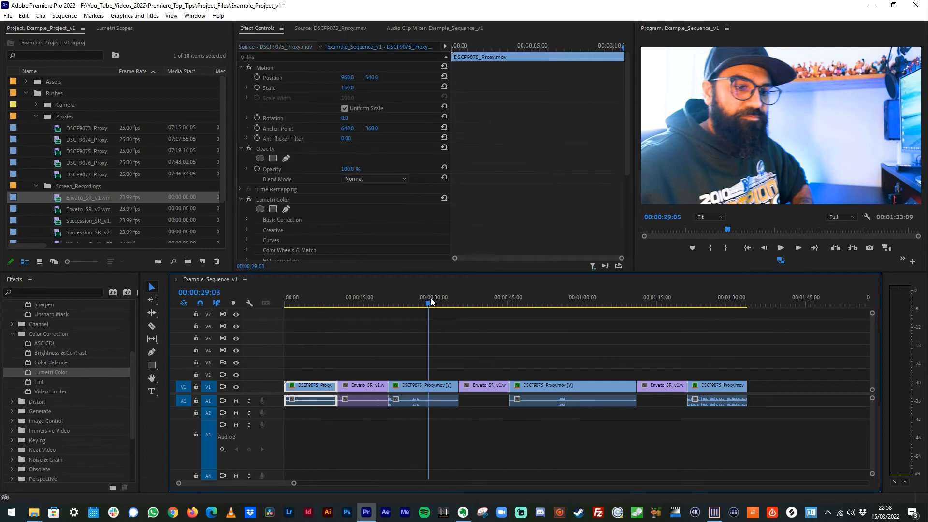
click(547, 299)
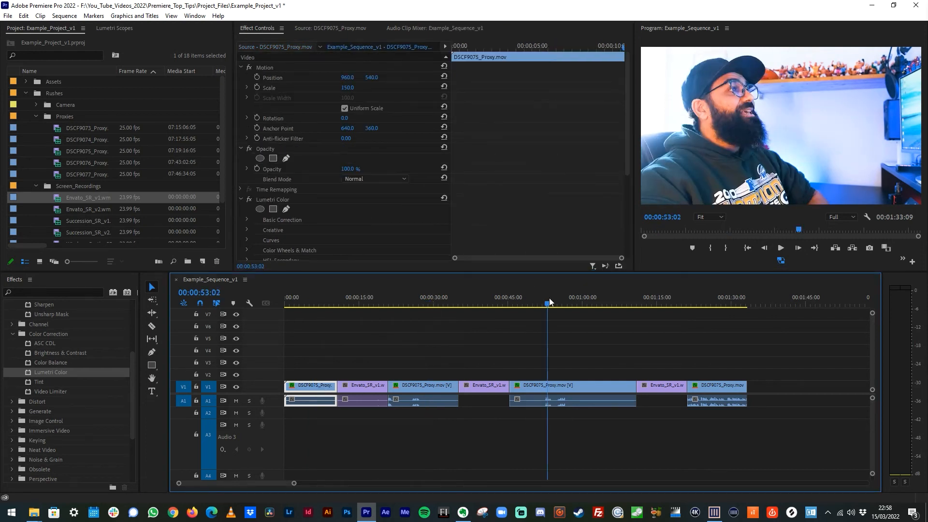
click(714, 299)
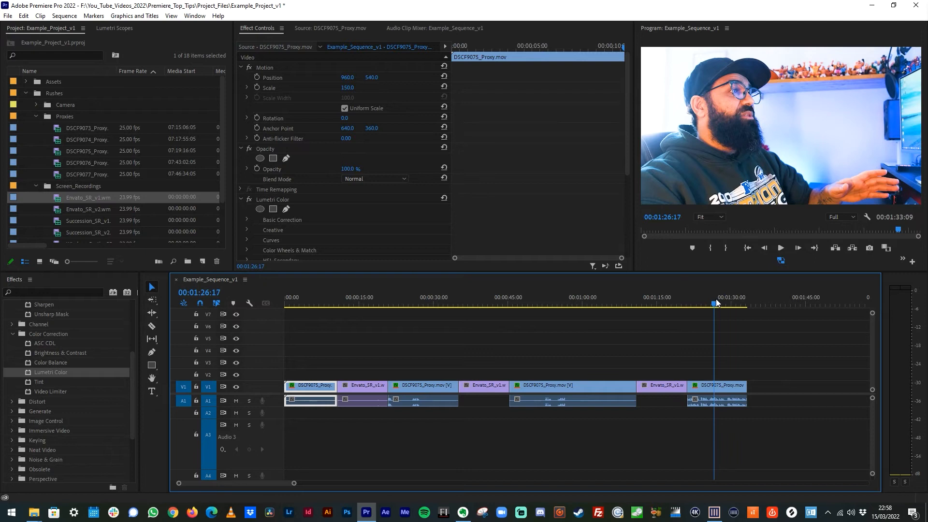
Return to the first DSCF9075_Proxy.mov clip at 00:00:05:02 and turn off its source-level Lumetri Color effect.
scroll(310, 185, down, 1)
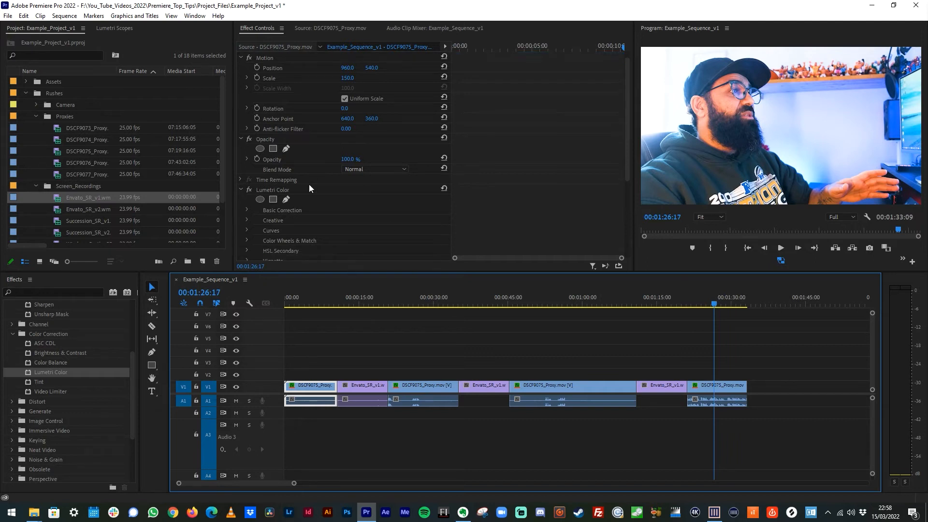
click(309, 303)
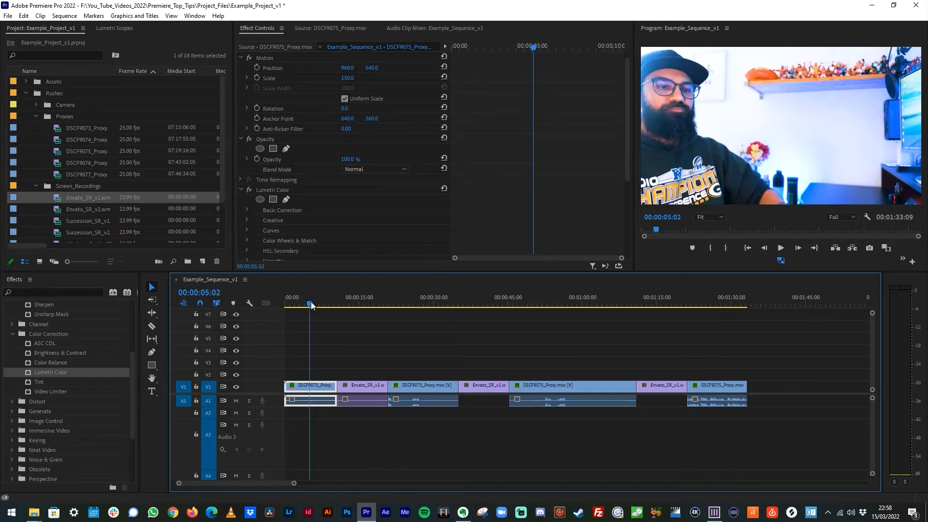
click(268, 46)
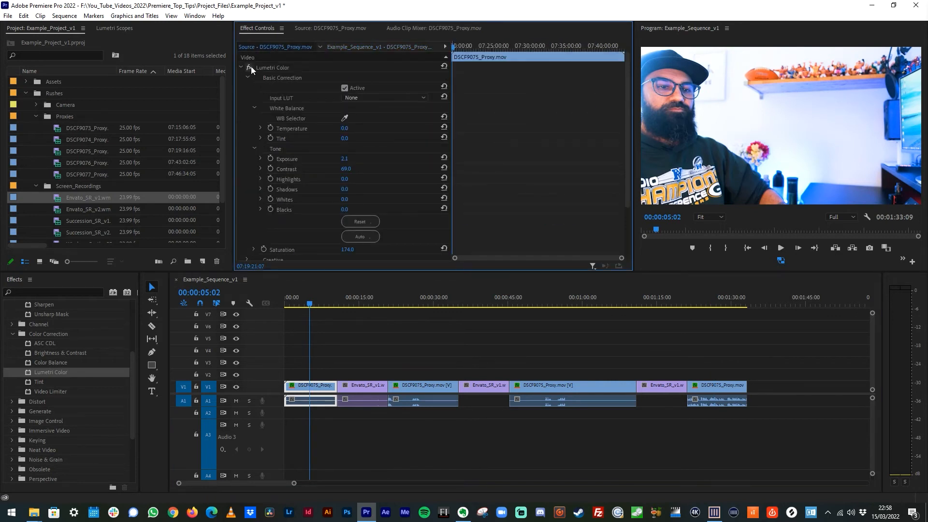
click(249, 68)
Check the other DSCF9075_Proxy.mov clips without the source grade at 00:00:29:18, 00:01:03:10 and 00:01:28:04, and deselect the clip.
click(433, 300)
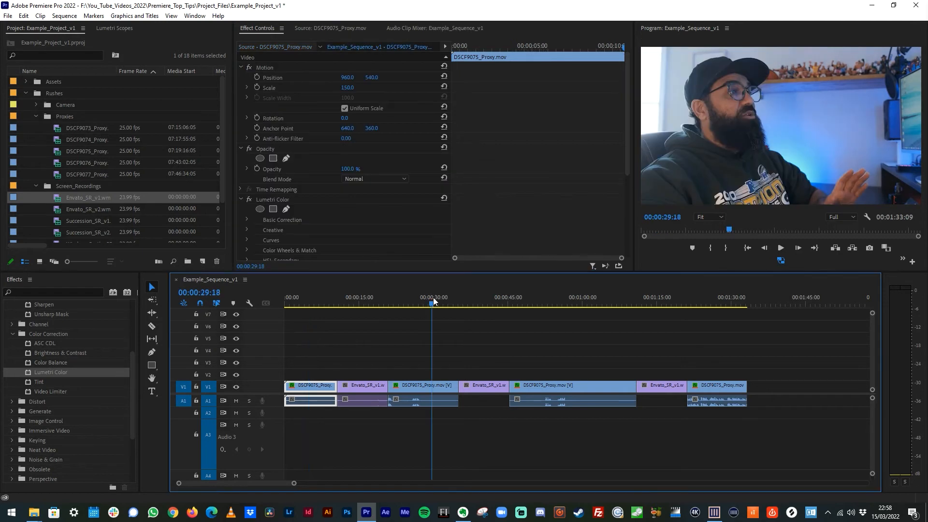
click(598, 301)
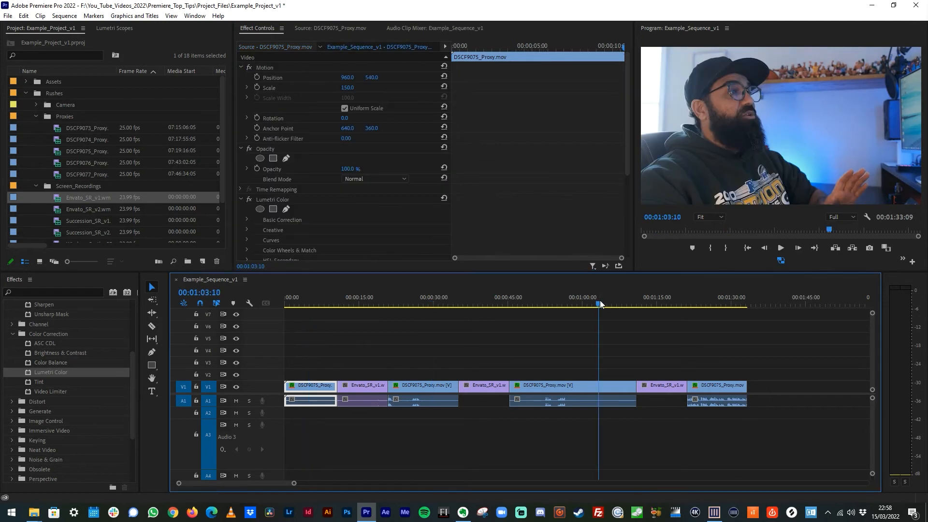
click(722, 302)
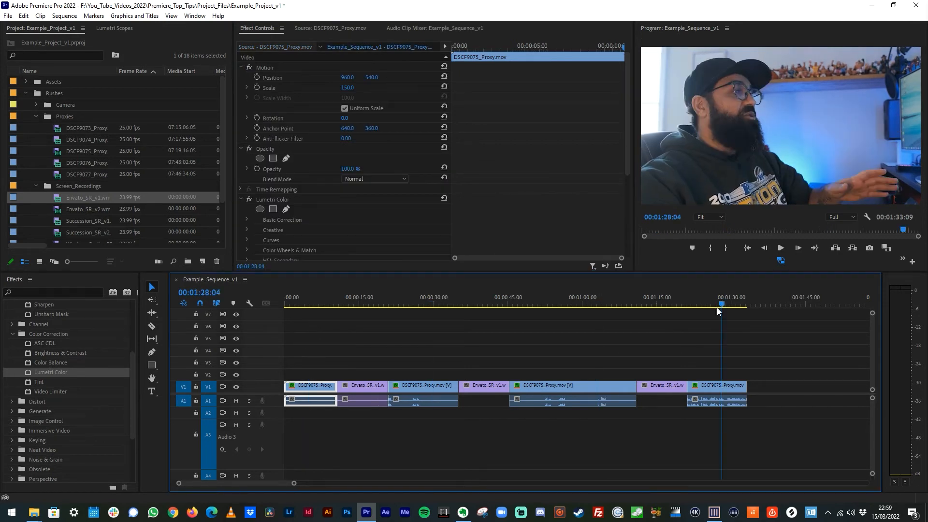
click(315, 320)
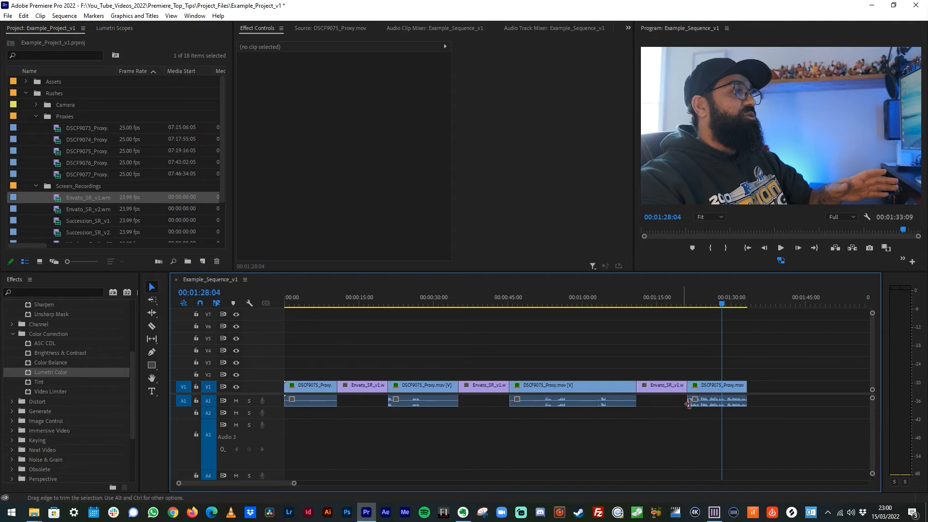
Open the Audio Track Mixer for Example_Sequence_v1 and look over its track channels and effect slots.
mouse_move(707, 400)
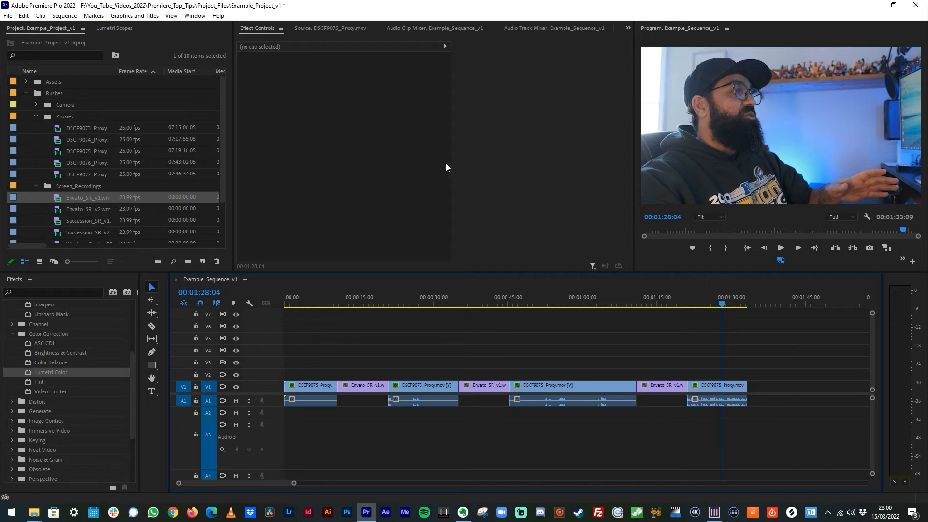
click(198, 17)
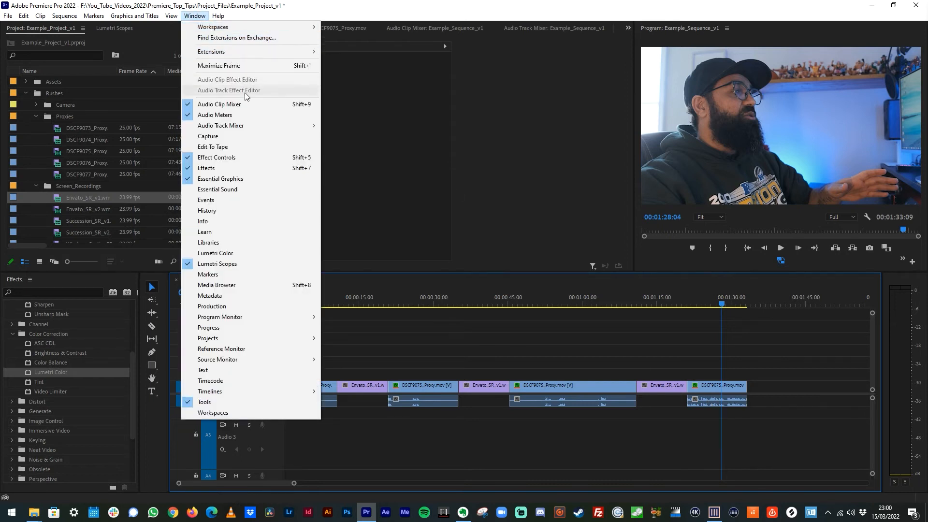
mouse_move(250, 125)
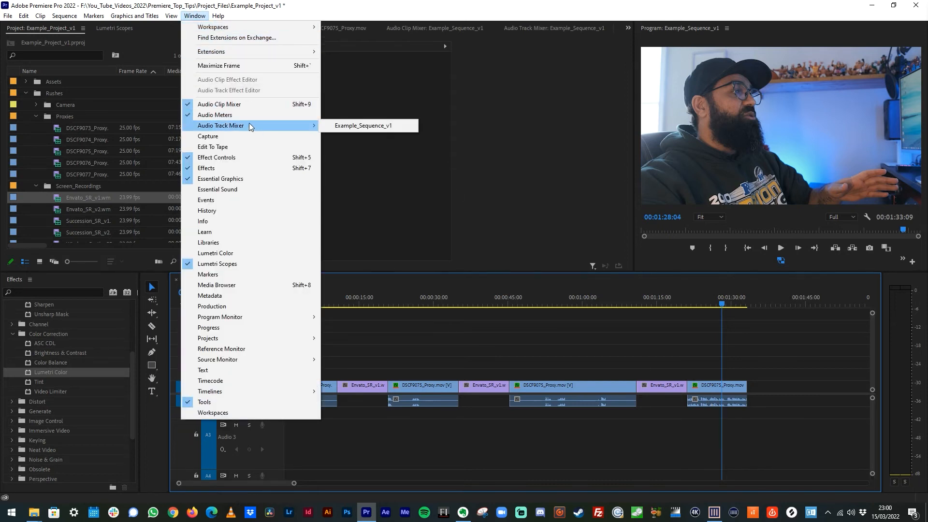
click(356, 125)
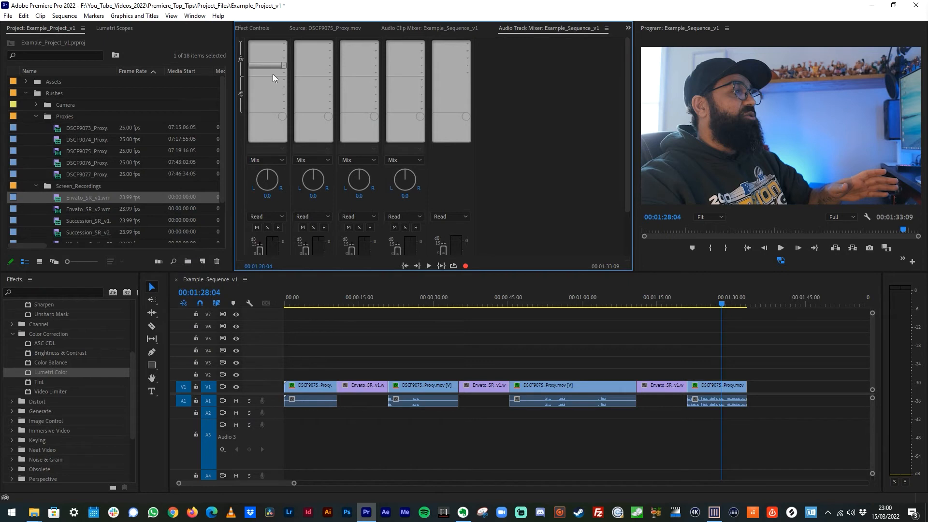
scroll(247, 235, down, 3)
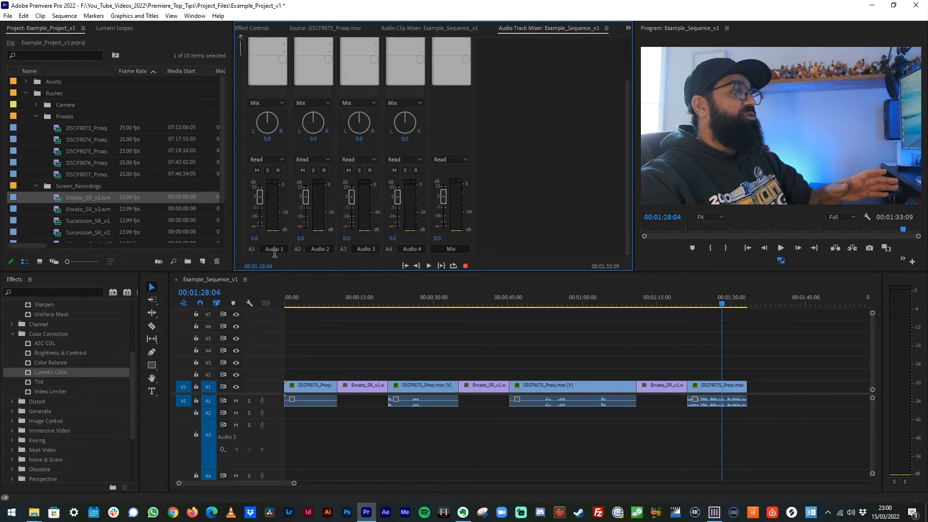
scroll(246, 207, up, 3)
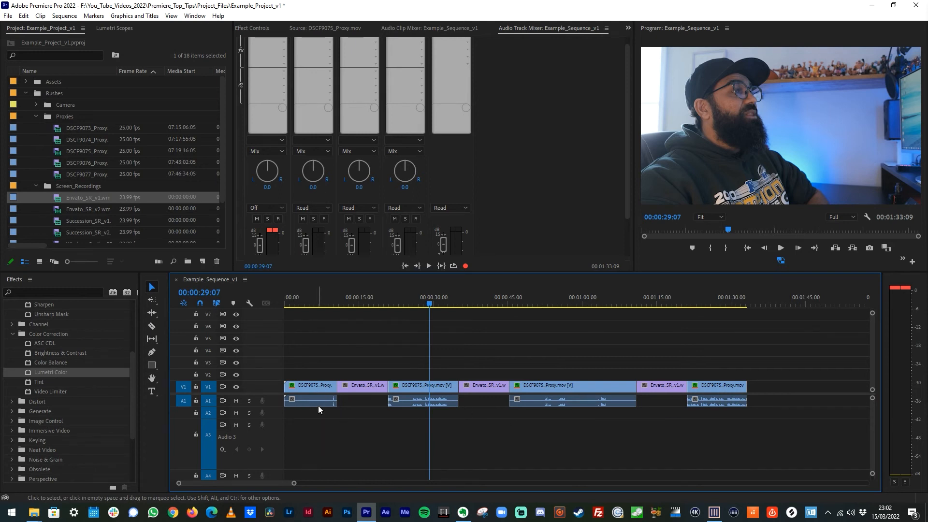
Add an Amplify effect to the Audio 1 track, raise its linked left and right gain to 34.36 dB, and move the effect editor aside.
click(284, 43)
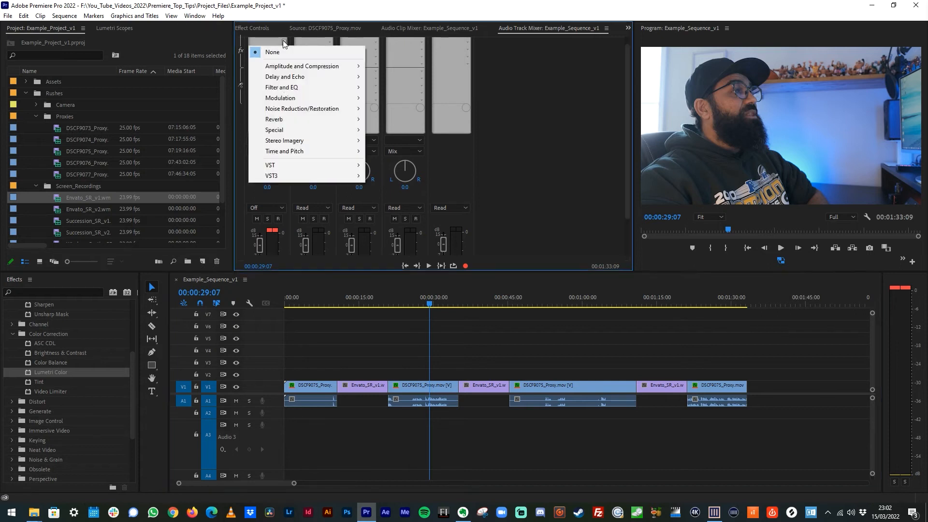
mouse_move(325, 72)
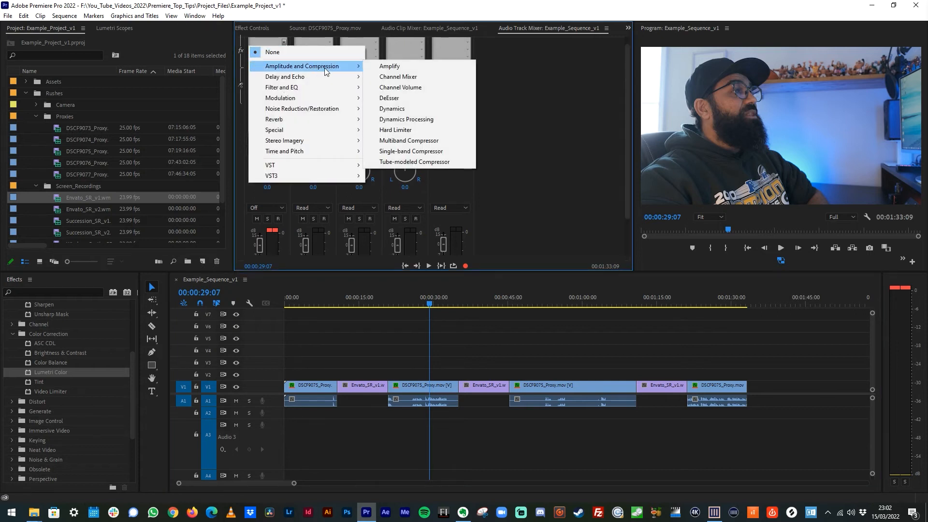
click(384, 67)
double_click(264, 43)
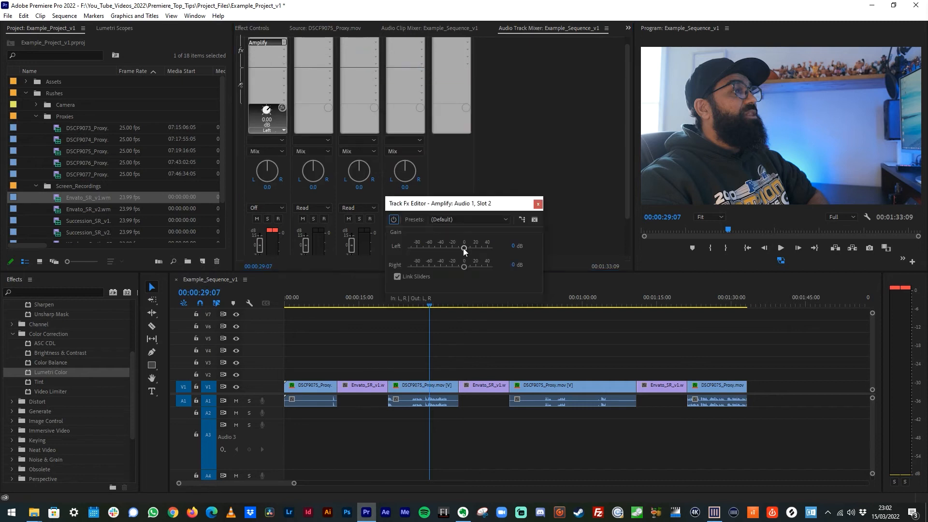
drag(463, 248, 484, 251)
drag(494, 207, 503, 147)
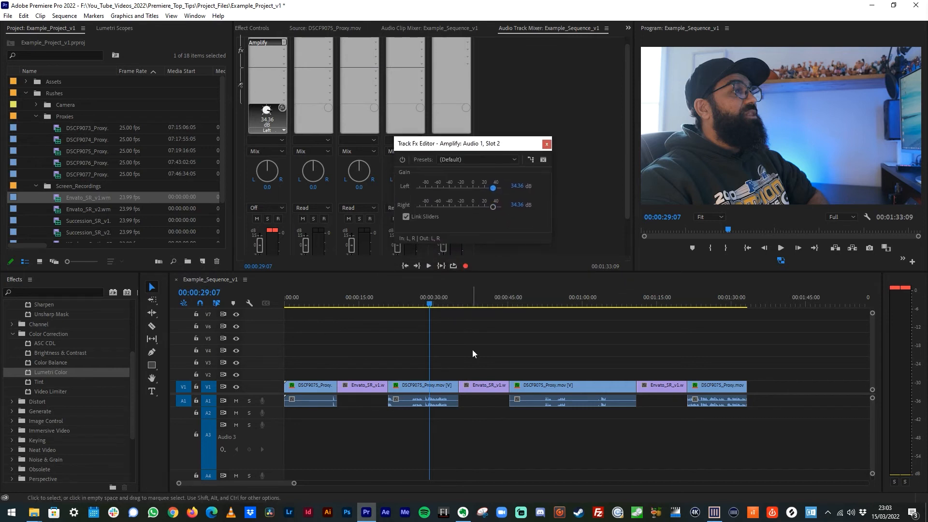
Play the sequence over the second, third and fourth DSCF9075_Proxy.mov clips to hear the amplified Audio 1 track.
click(430, 308)
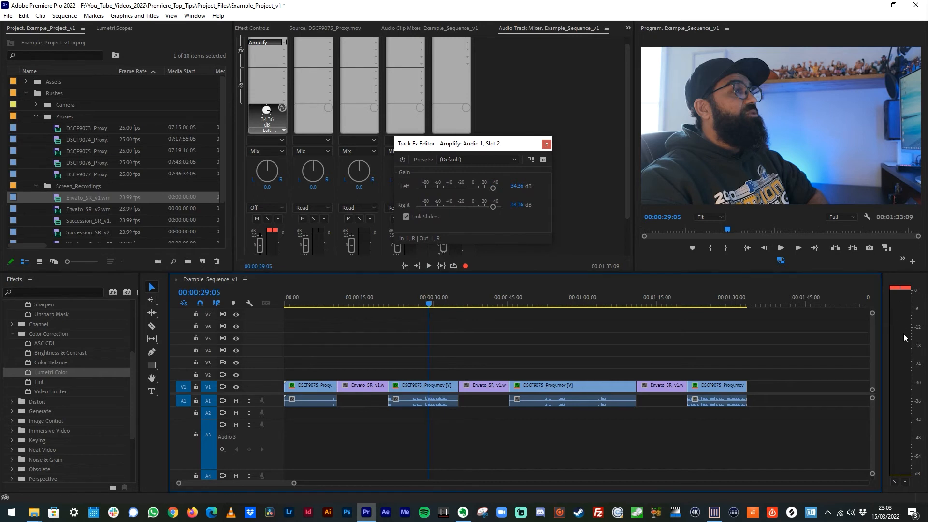
key(space)
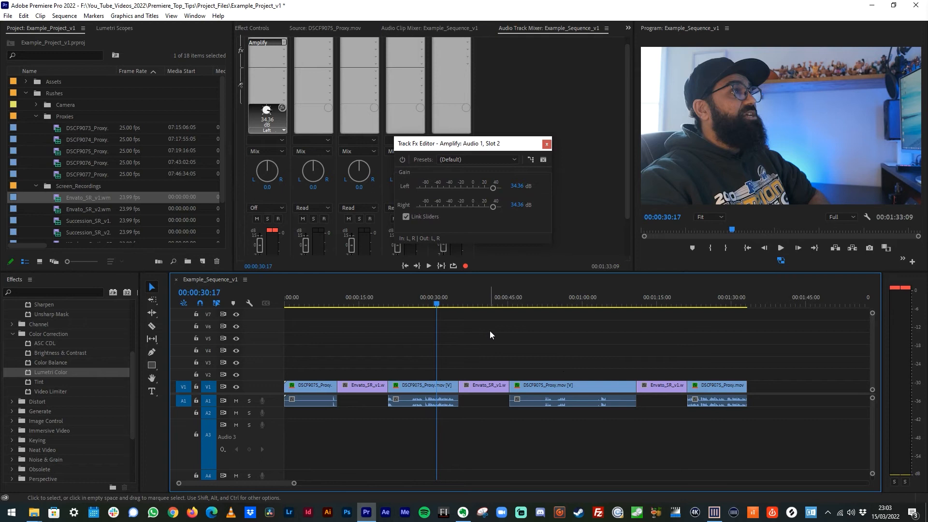
click(555, 300)
key(space)
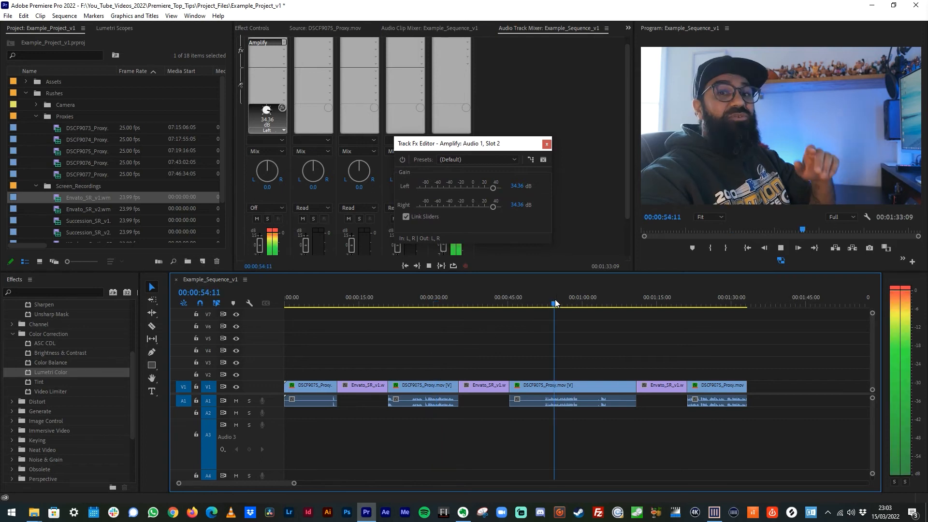
click(712, 300)
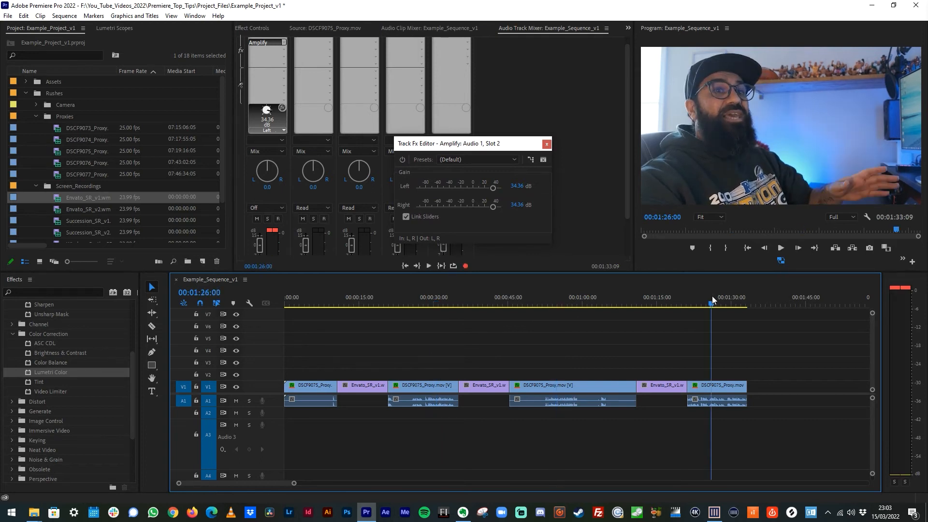
key(space)
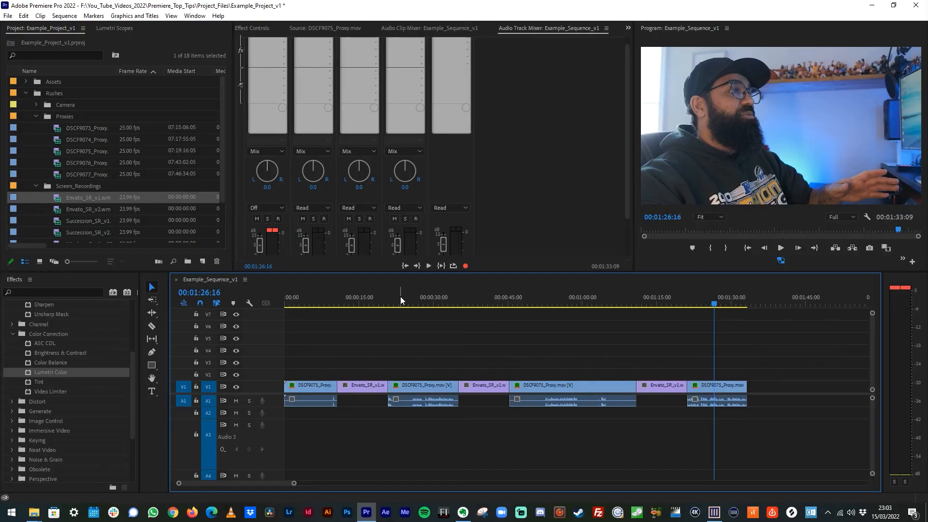
Ripple trim the start of the second DSCF9075_Proxy.mov clip up to the playhead at 00:00:23:22.
click(392, 302)
drag(394, 303, 405, 304)
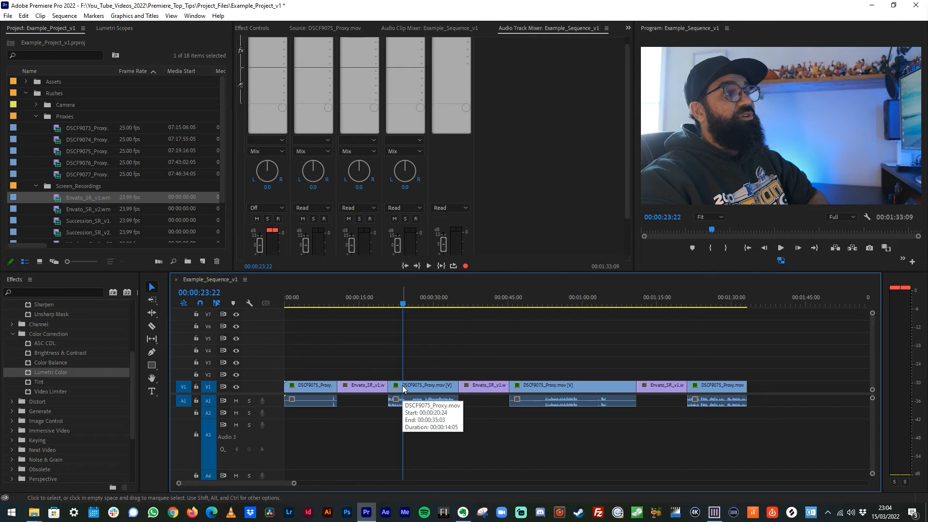
key(q)
Try shortening the end of the second DSCF9075_Proxy.mov clip to the playhead at 00:00:29:08 by hand, selecting the gap it leaves.
click(432, 302)
click(431, 304)
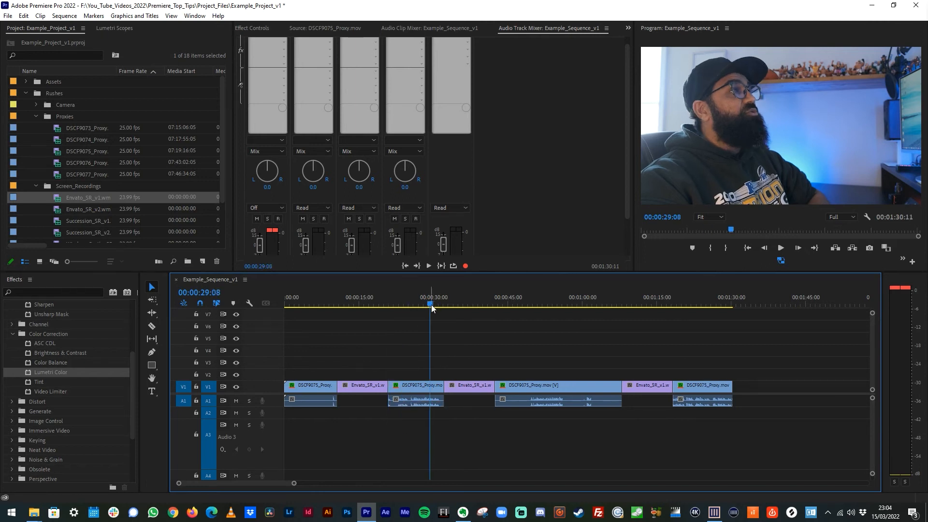
drag(444, 389, 434, 395)
click(436, 387)
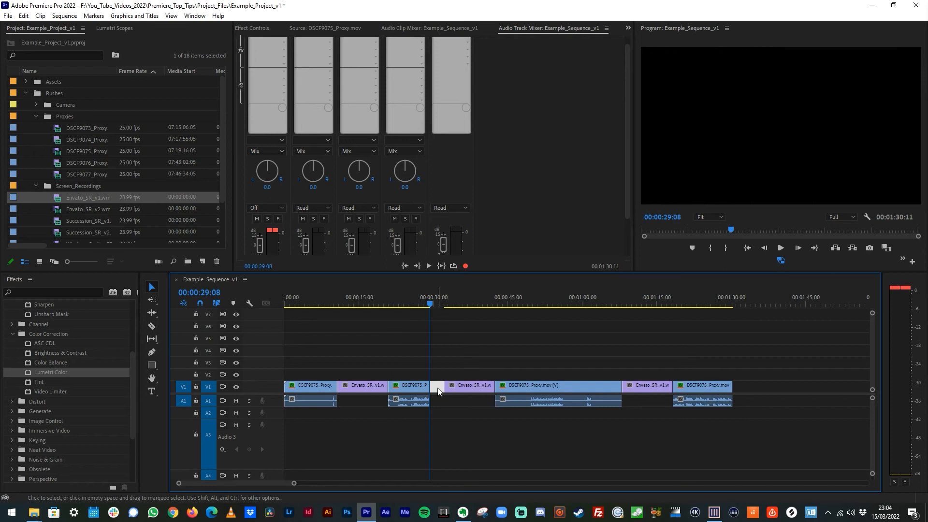
drag(432, 391, 464, 375)
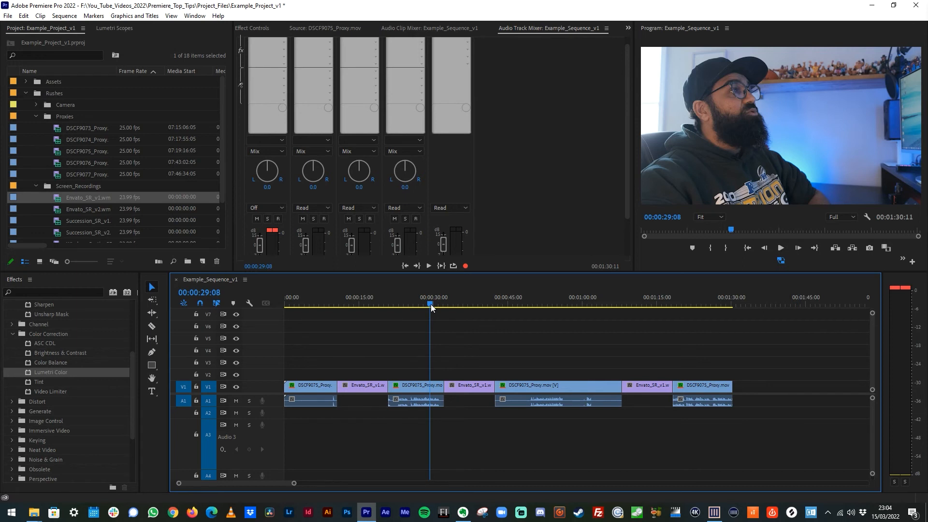
Ripple trim the end of the second DSCF9075_Proxy.mov clip back to the playhead at 00:00:29:08.
key(w)
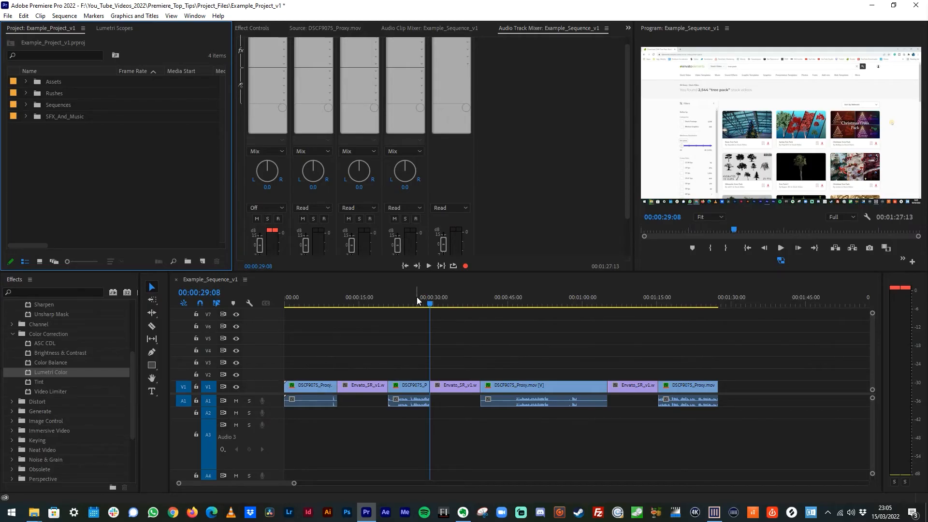
Ripple trim the end of the second DSCF9075_Proxy.mov clip back to 00:00:27:09, move the playhead to 00:00:45:00, and undo the trim.
drag(416, 297, 422, 300)
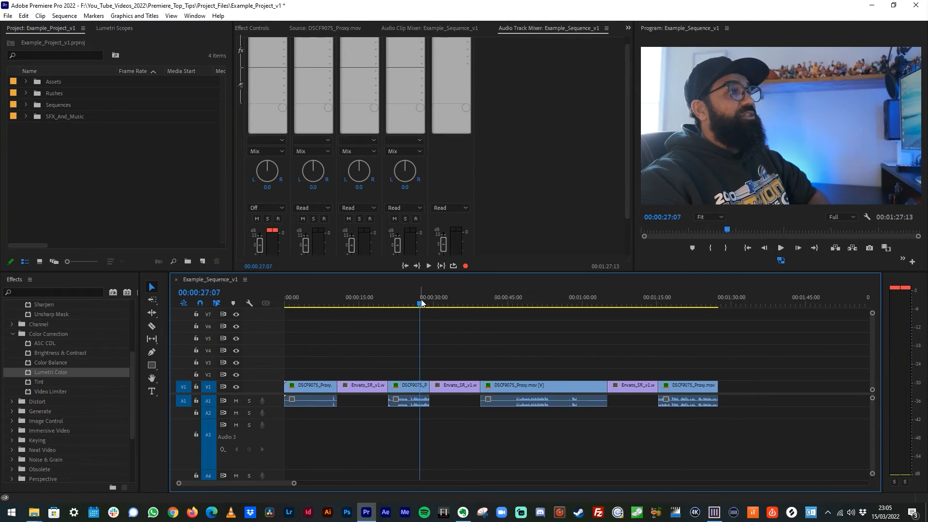
mouse_move(421, 303)
mouse_down()
mouse_move(431, 307)
mouse_move(421, 311)
mouse_up()
key(w)
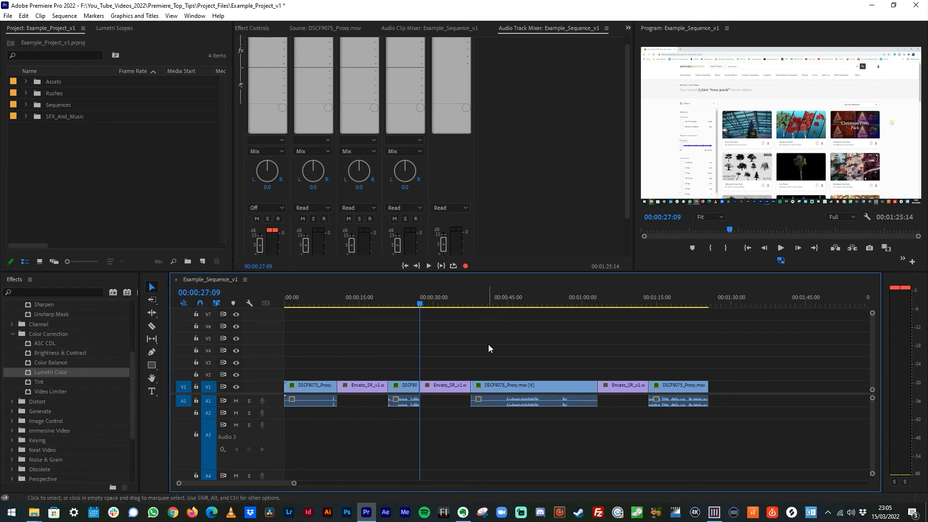
click(508, 302)
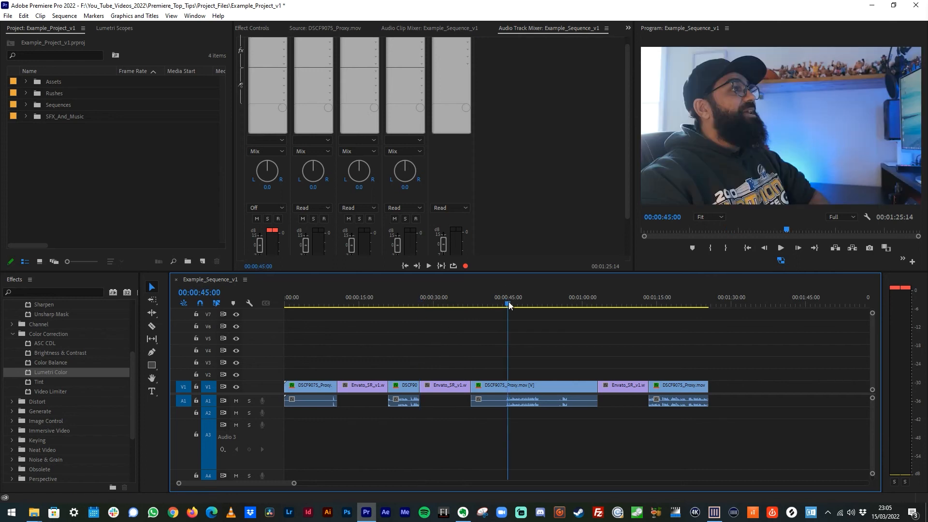
key(ctrl+z)
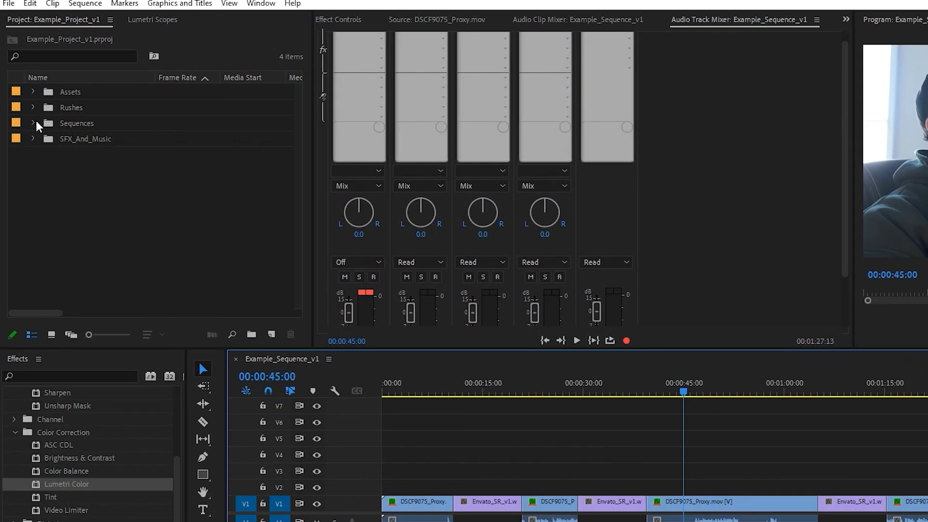
Expand the Sequences bin and make a copy of Example_Sequence_v1 in the project.
click(25, 104)
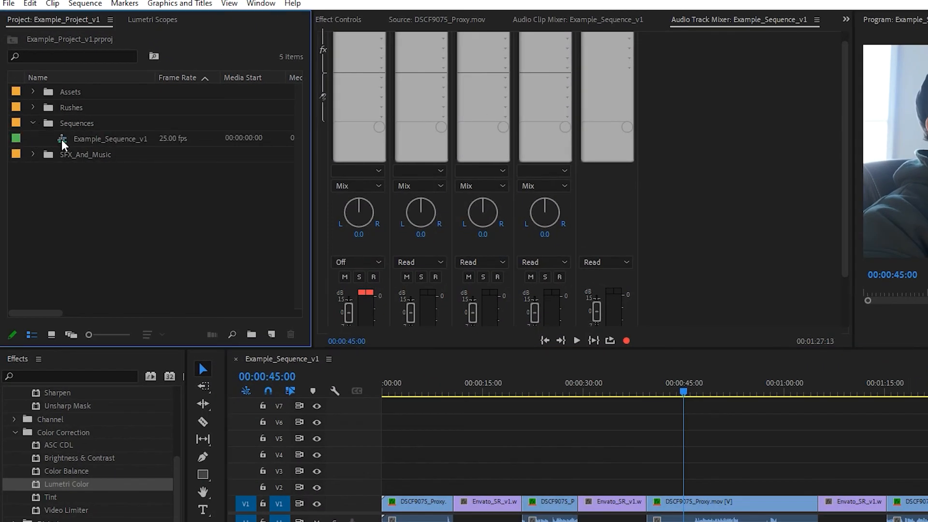
click(62, 143)
key(ctrl+c)
key(ctrl+v)
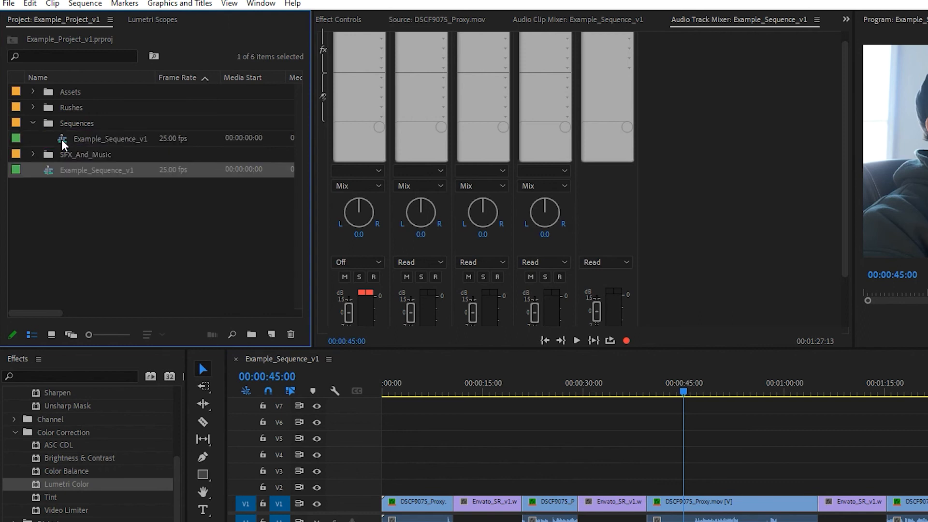
Rename the copied sequence as Example_Sequence_v2.
click(102, 171)
key(Right)
key(BackSpace)
text(2)
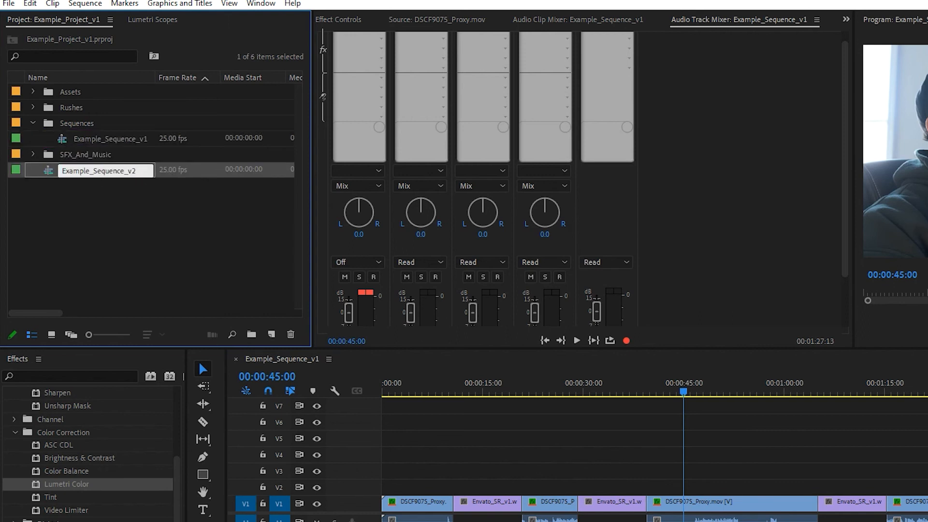
key(Tab)
Move Example_Sequence_v2 into the Sequences bin and open it in the timeline.
drag(48, 169, 58, 128)
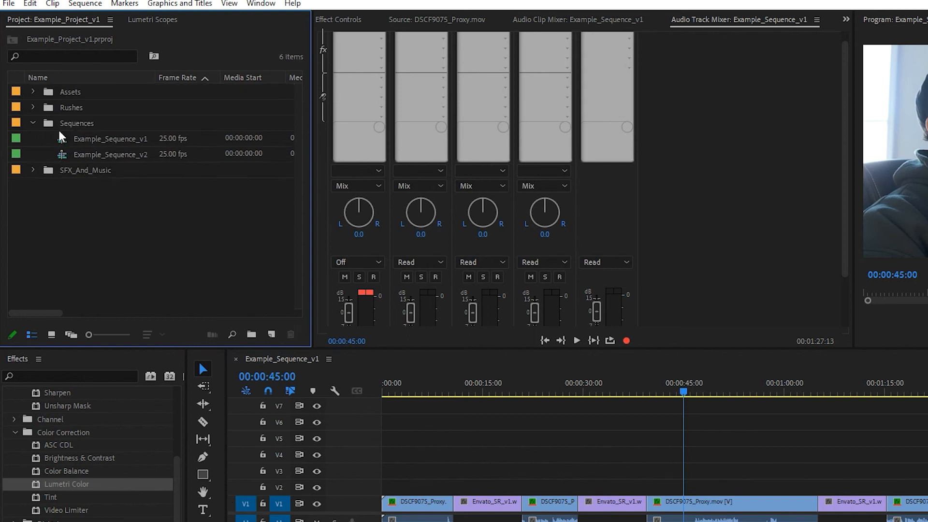
click(63, 155)
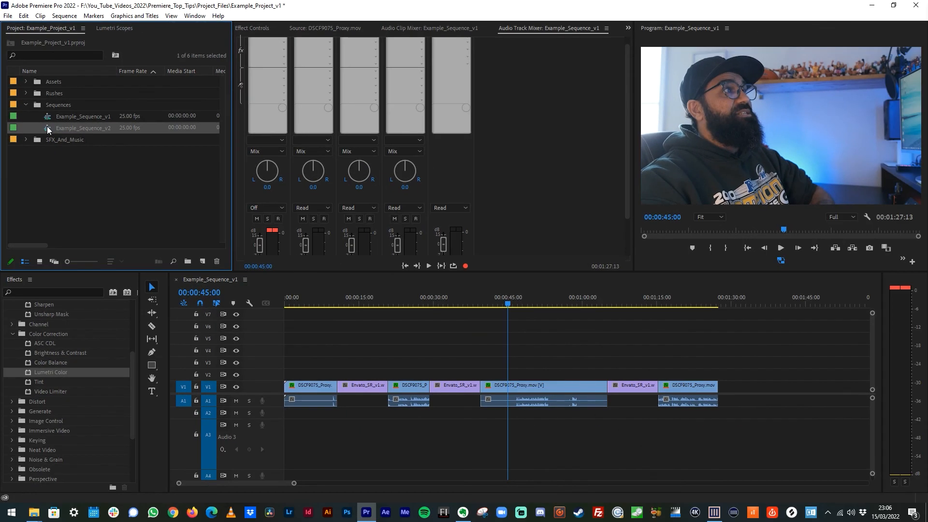
double_click(47, 127)
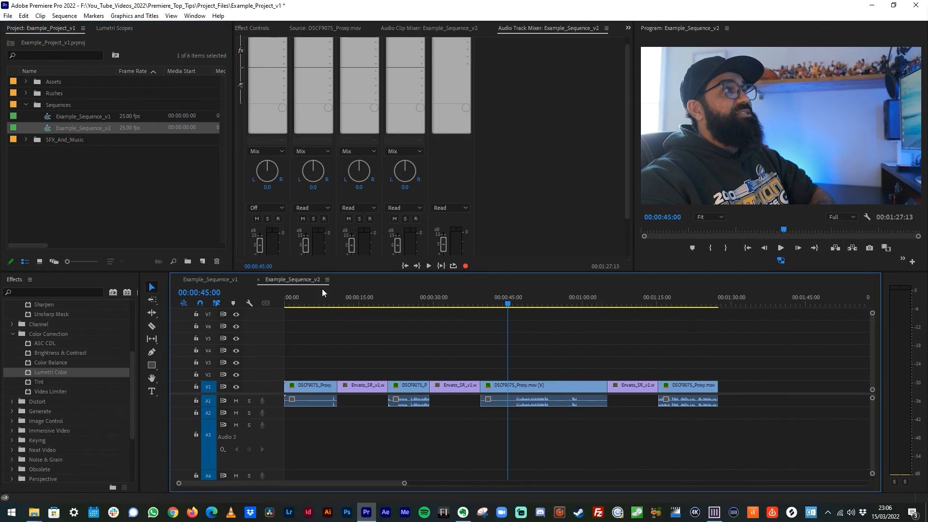
Switch back to the Example_Sequence_v1 timeline and place the playhead at 00:00:05:14 in the first clip.
click(221, 280)
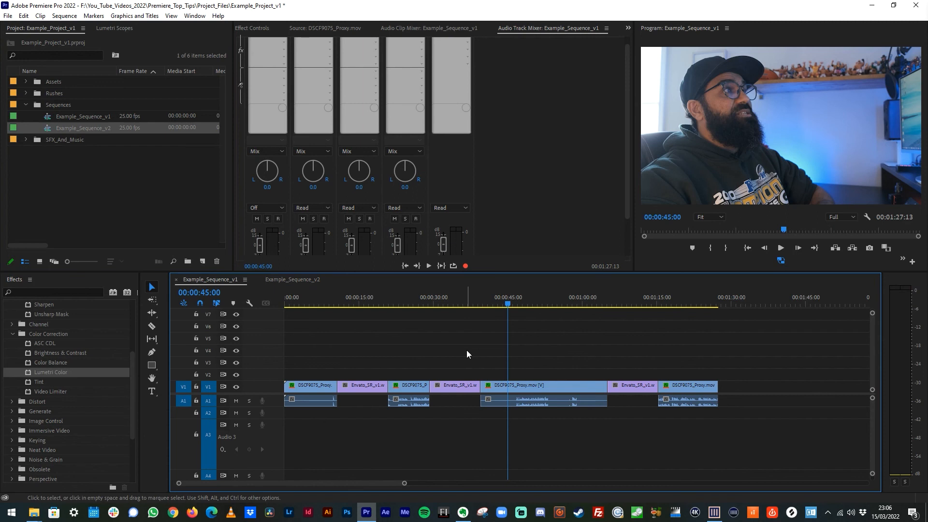
click(312, 297)
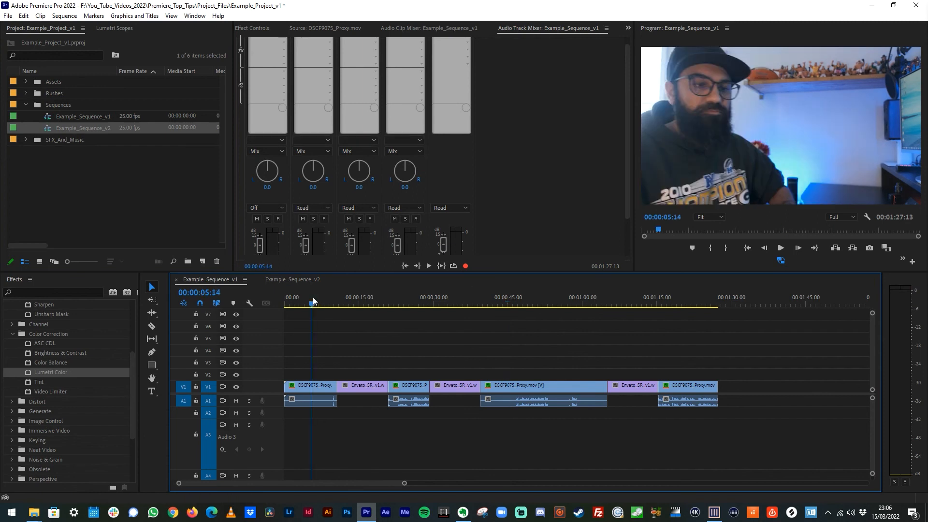